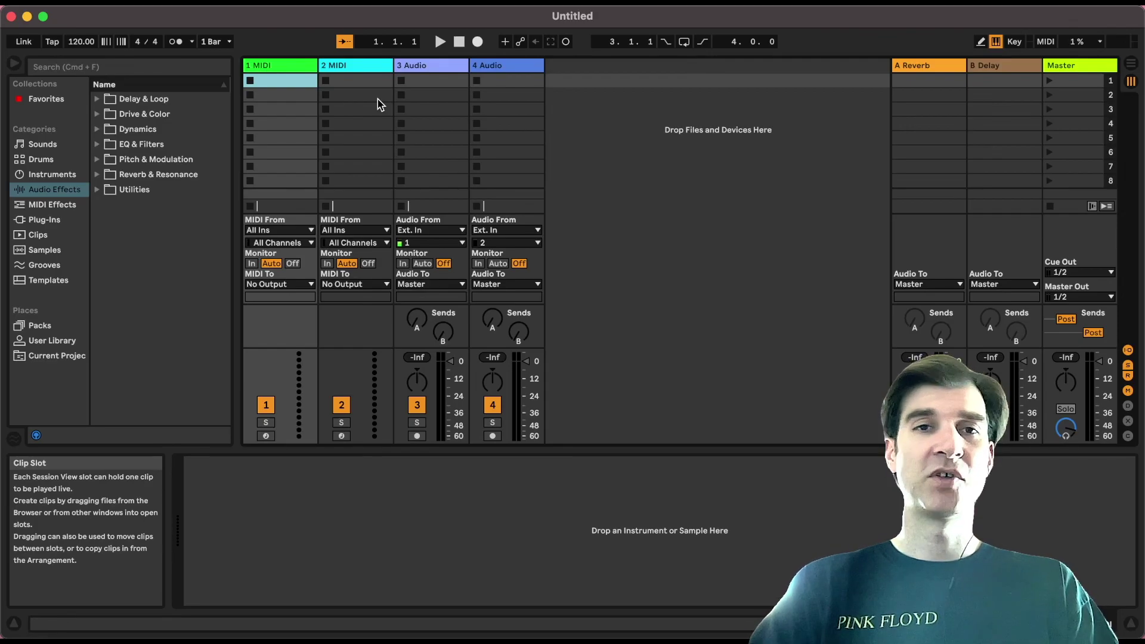
Step: Delete the extra 2 MIDI, 3 Audio and 4 Audio tracks, leaving only 1 MIDI
{"action": "left_click", "coordinate": [350, 65]}
{"action": "left_click", "coordinate": [500, 65], "text": "shift"}
{"action": "key", "text": "Delete"}
{"action": "left_click", "coordinate": [351, 85]}
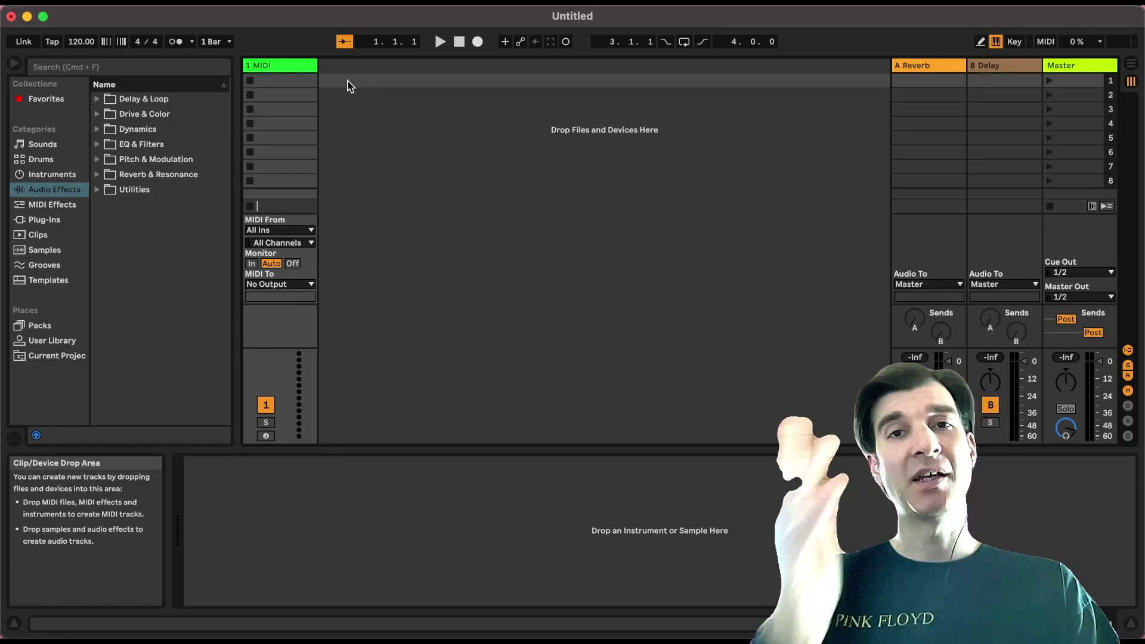
Step: Insert a new MIDI track, then delete it again
{"action": "key", "text": "super+shift+t"}
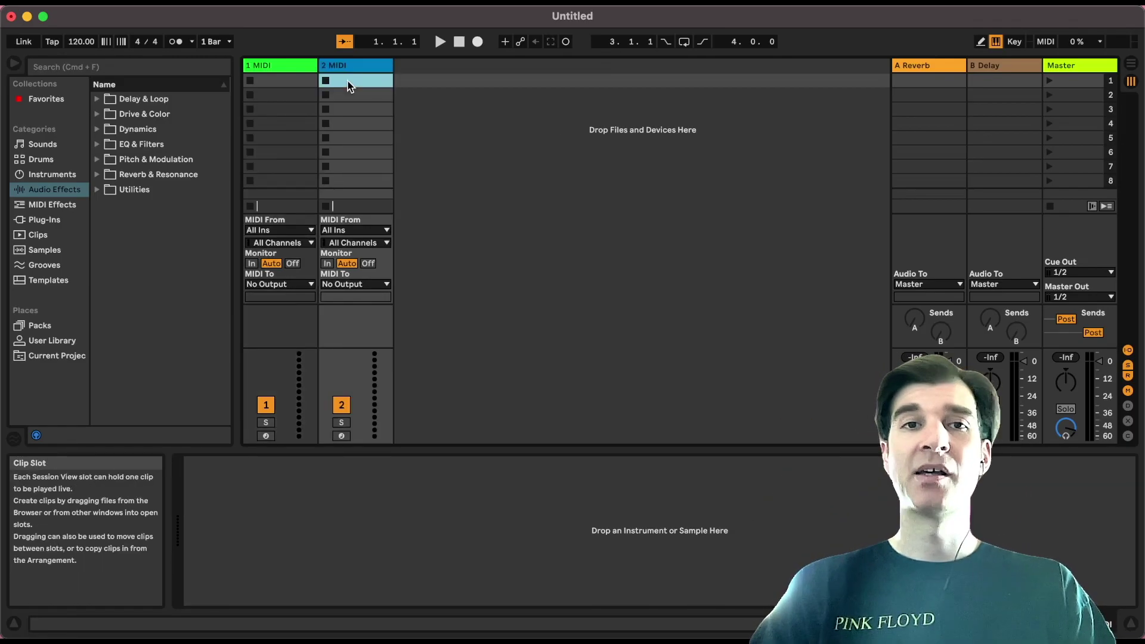
{"action": "left_click", "coordinate": [358, 67]}
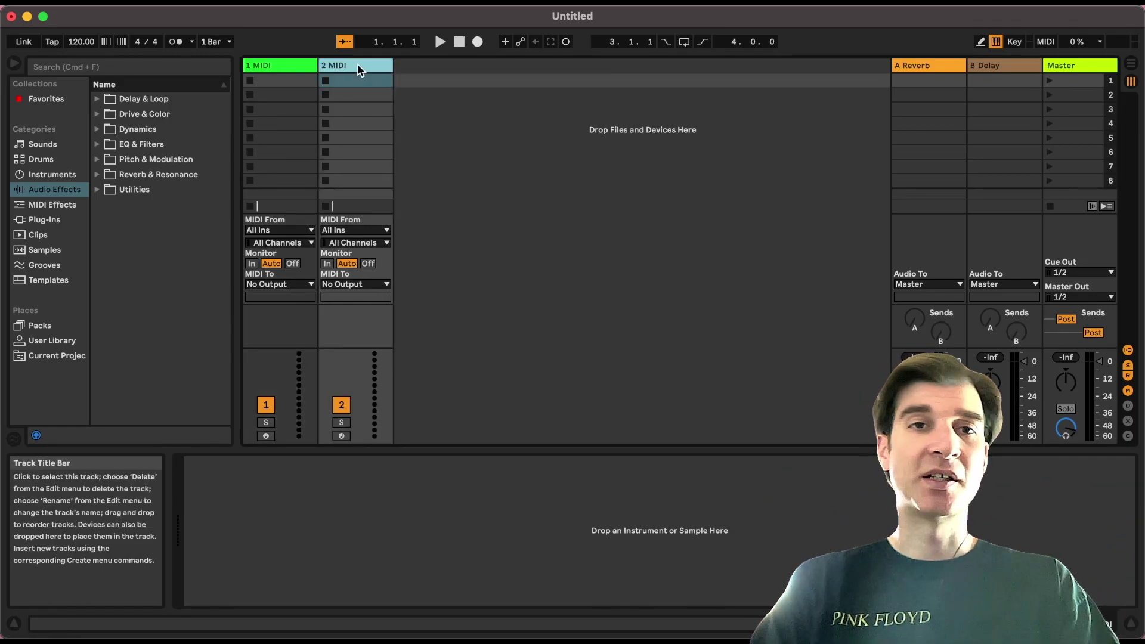
{"action": "key", "text": "Delete"}
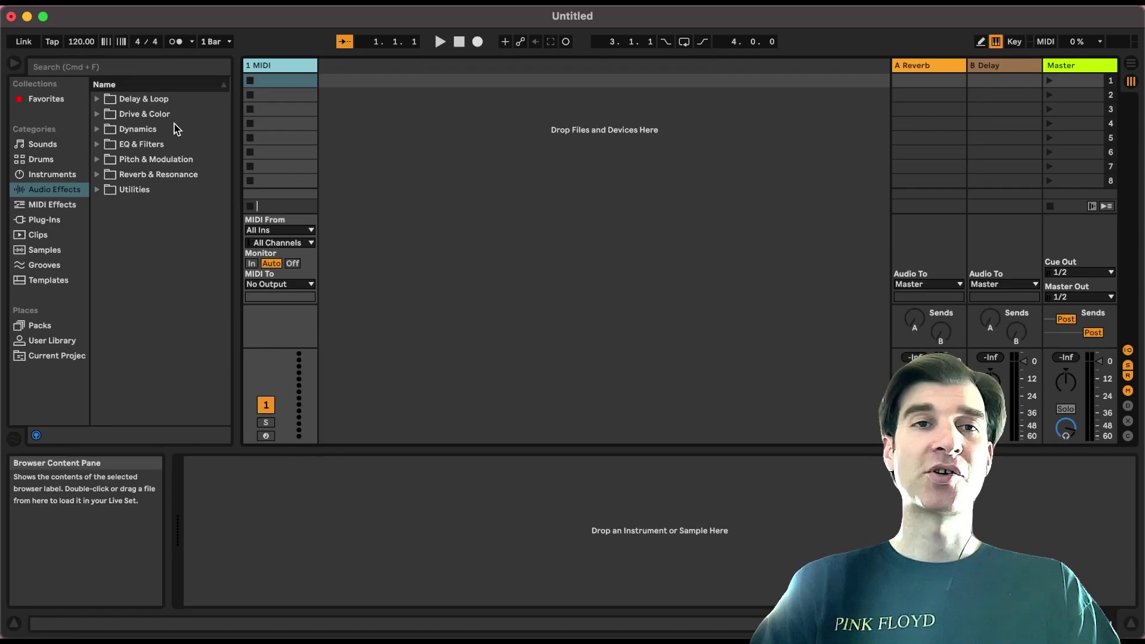
Step: Place an Instrument Rack on the 1 MIDI track and show its chain list
{"action": "left_click", "coordinate": [52, 174]}
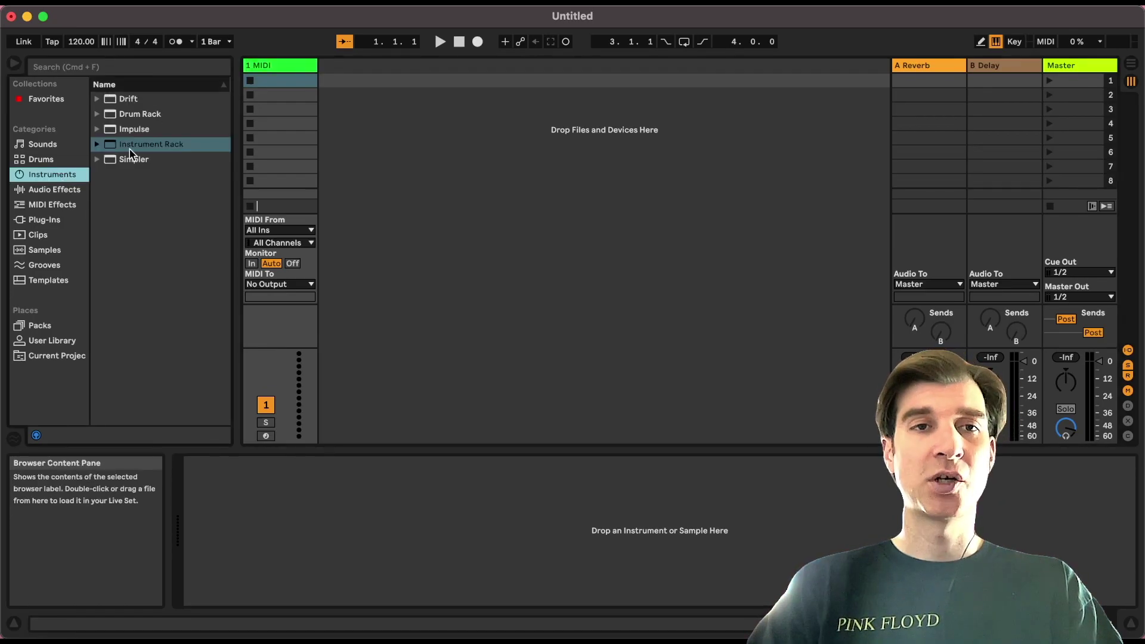
{"action": "left_click_drag", "start_coordinate": [130, 149], "coordinate": [277, 66]}
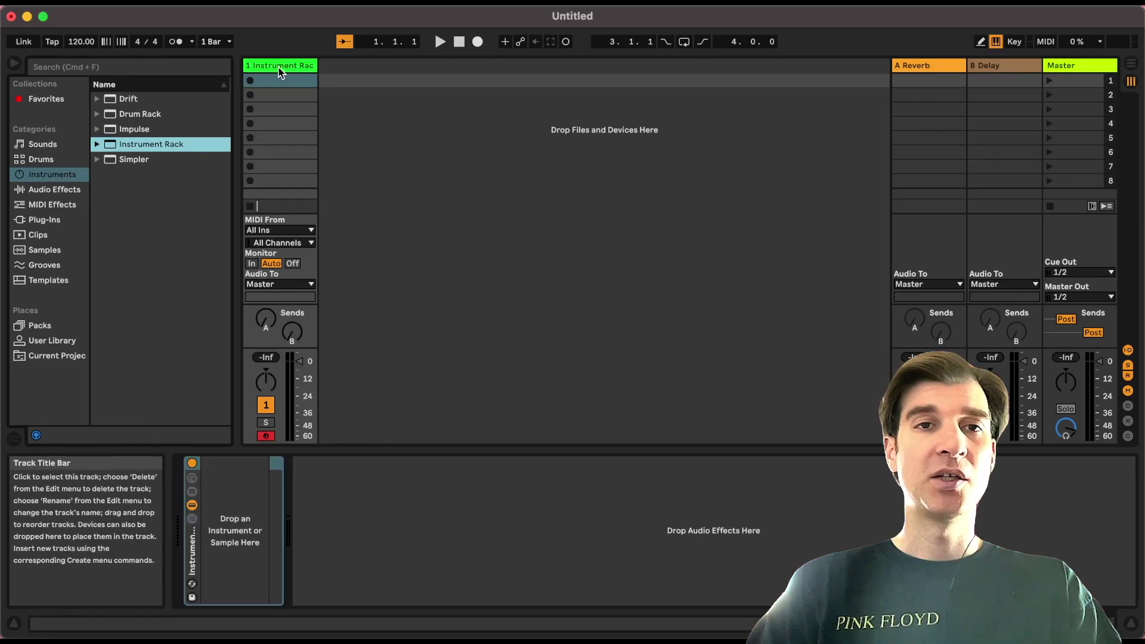
{"action": "left_click", "coordinate": [192, 519]}
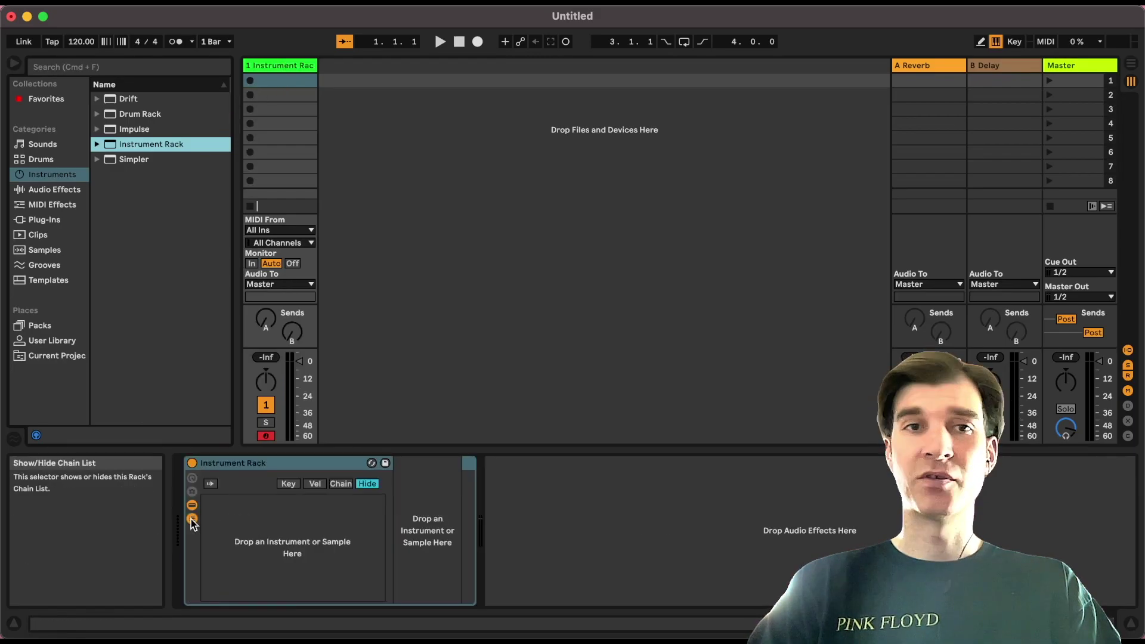
Step: Add the Piano & Keys Grand Piano preset as the rack's first chain
{"action": "left_click", "coordinate": [44, 147]}
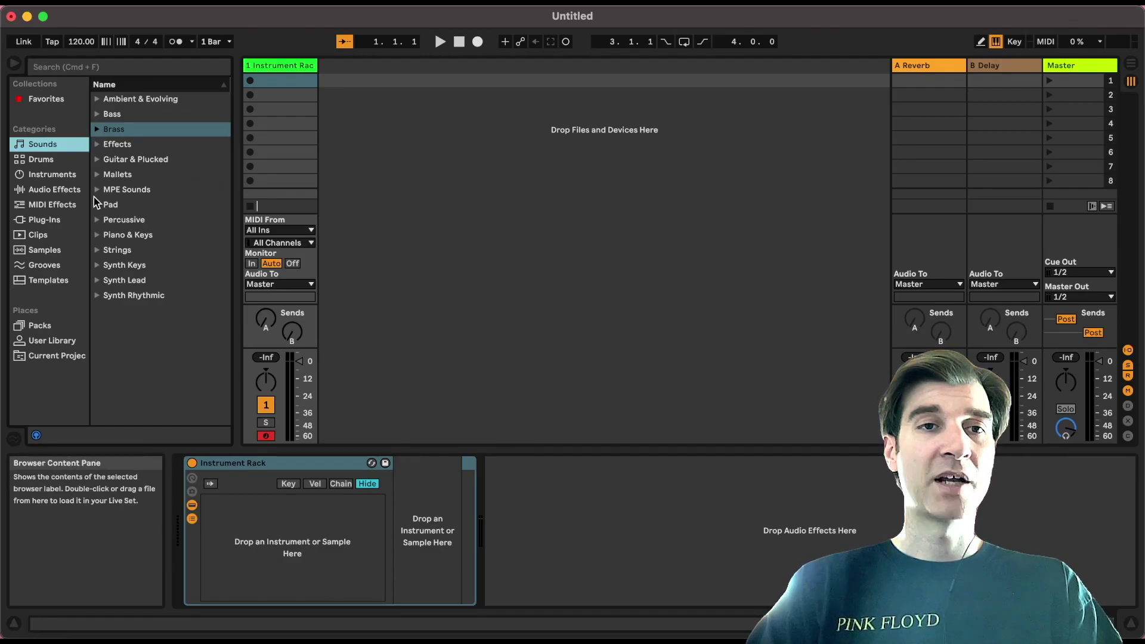
{"action": "left_click", "coordinate": [93, 232]}
{"action": "scroll", "coordinate": [158, 292], "scroll_direction": "down", "scroll_amount": 10}
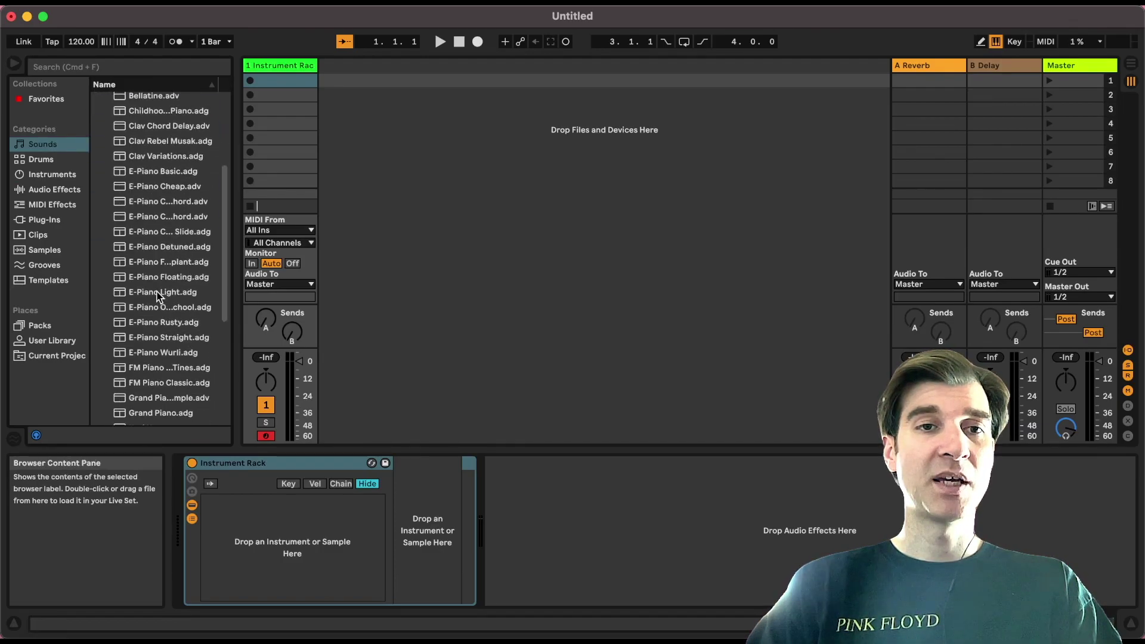
{"action": "scroll", "coordinate": [158, 297], "scroll_direction": "down", "scroll_amount": 2}
{"action": "left_click_drag", "start_coordinate": [158, 315], "coordinate": [288, 544]}
Step: Add the Bass preset 808 Drifter as the rack's second chain
{"action": "scroll", "coordinate": [148, 244], "scroll_direction": "up", "scroll_amount": 12}
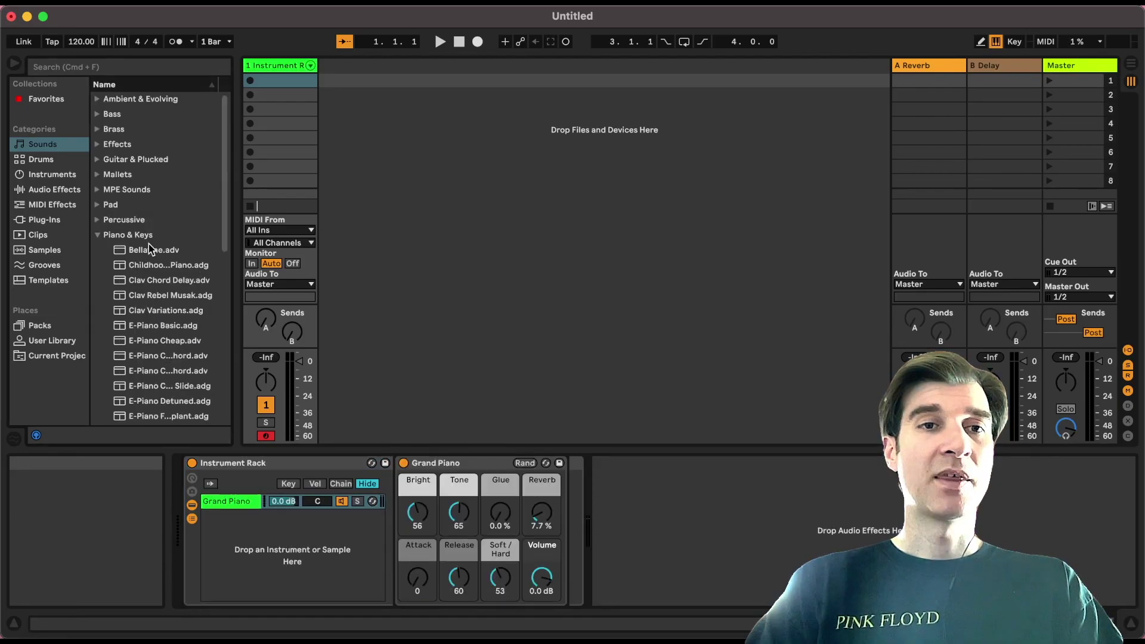
{"action": "left_click", "coordinate": [98, 235]}
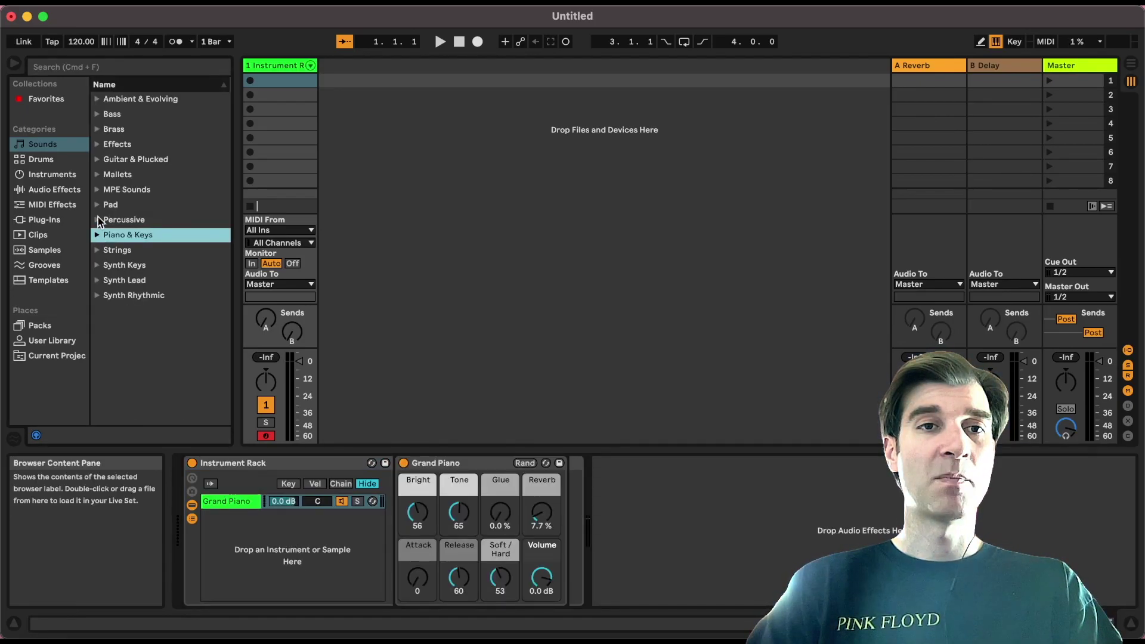
{"action": "left_click", "coordinate": [95, 108]}
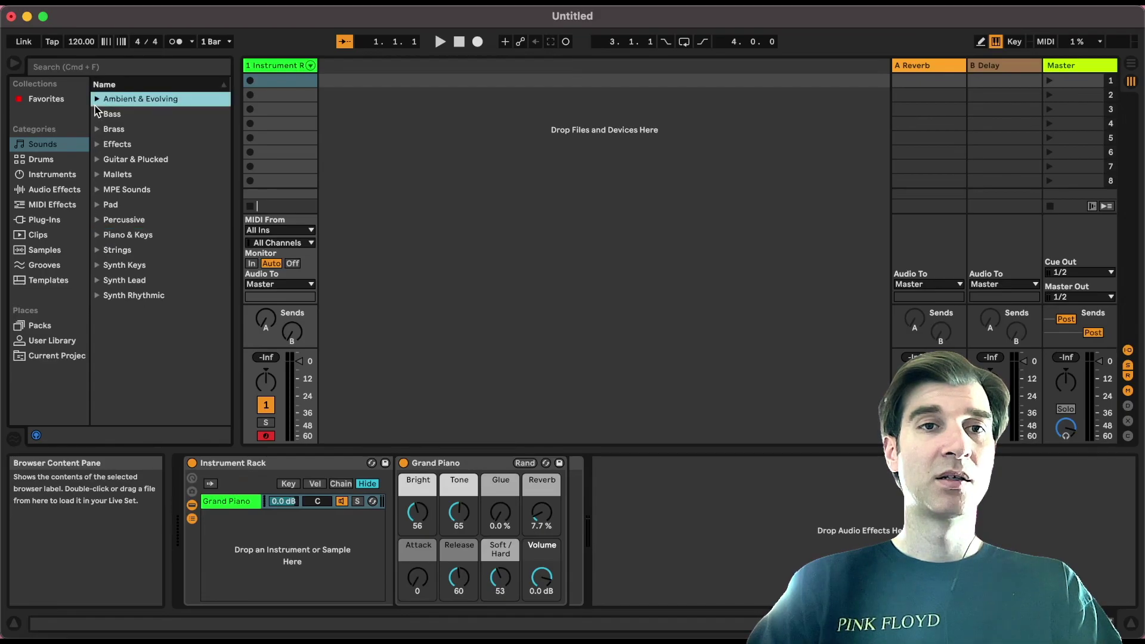
{"action": "left_click", "coordinate": [95, 115]}
{"action": "left_click_drag", "start_coordinate": [129, 133], "coordinate": [279, 552]}
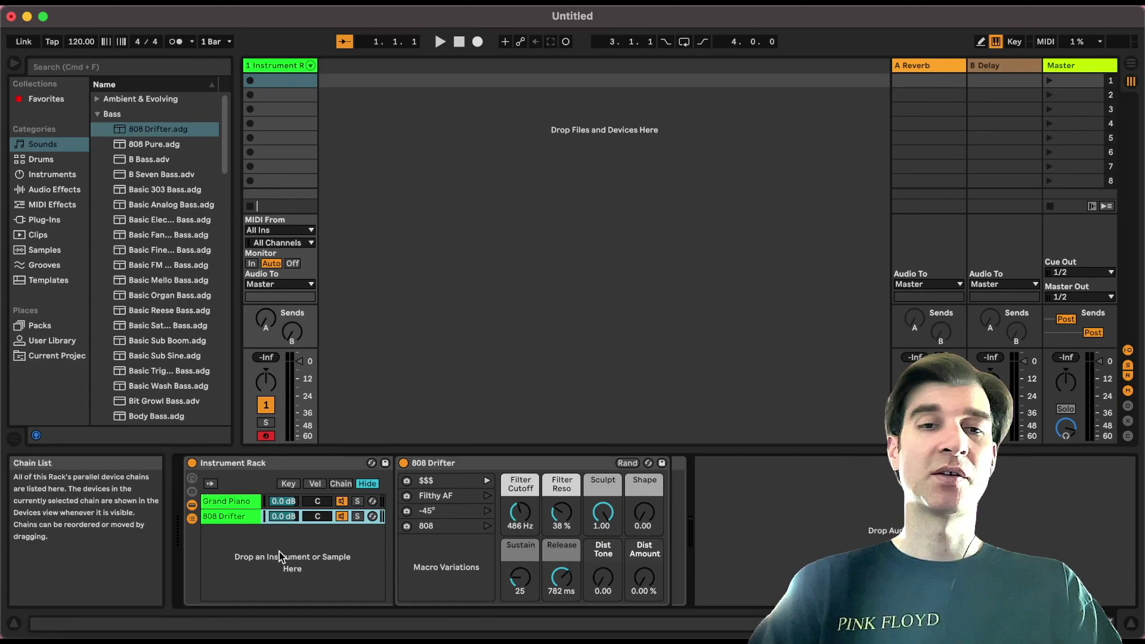
Step: Show the rack's Chain Select zones and record a short MIDI clip at bar 17 in Arrangement View
{"action": "left_click", "coordinate": [342, 485]}
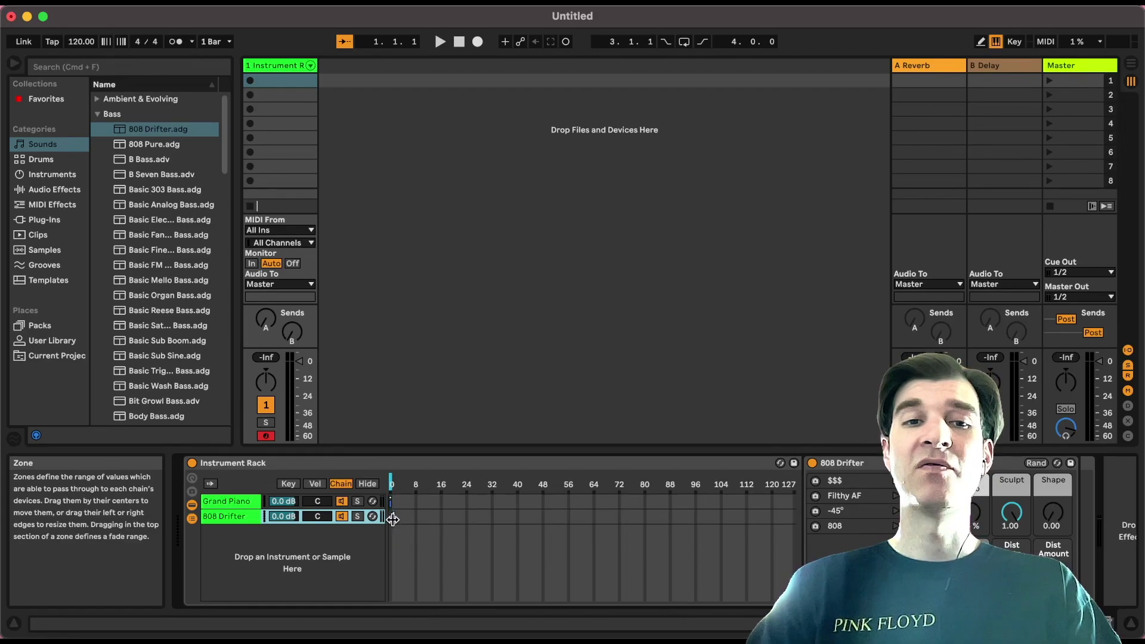
{"action": "key", "text": "Tab"}
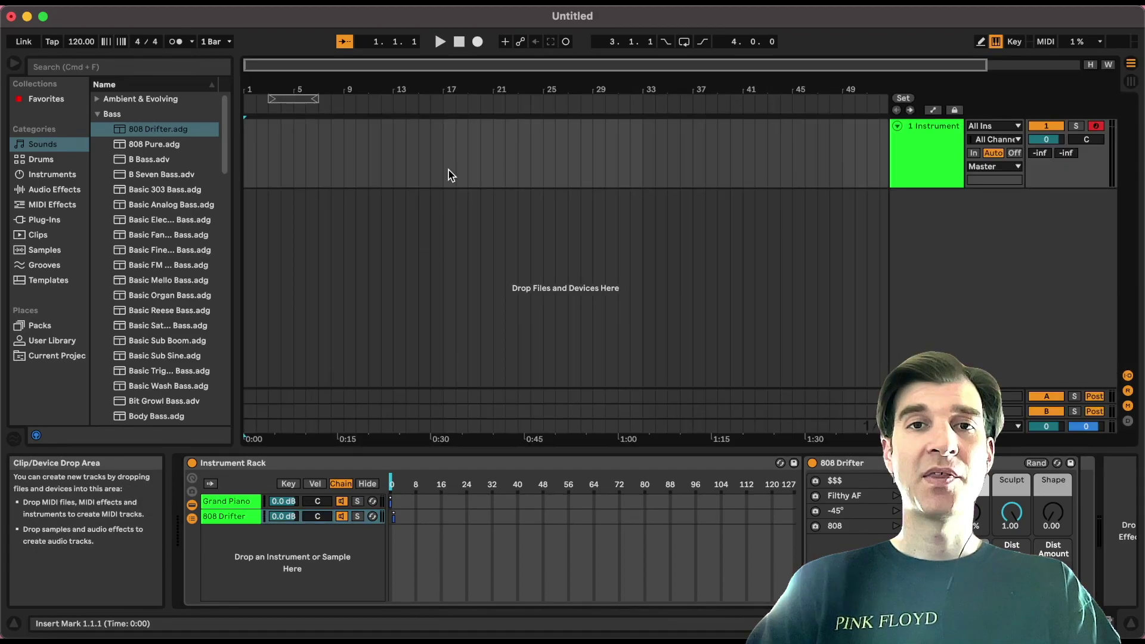
{"action": "left_click", "coordinate": [448, 135]}
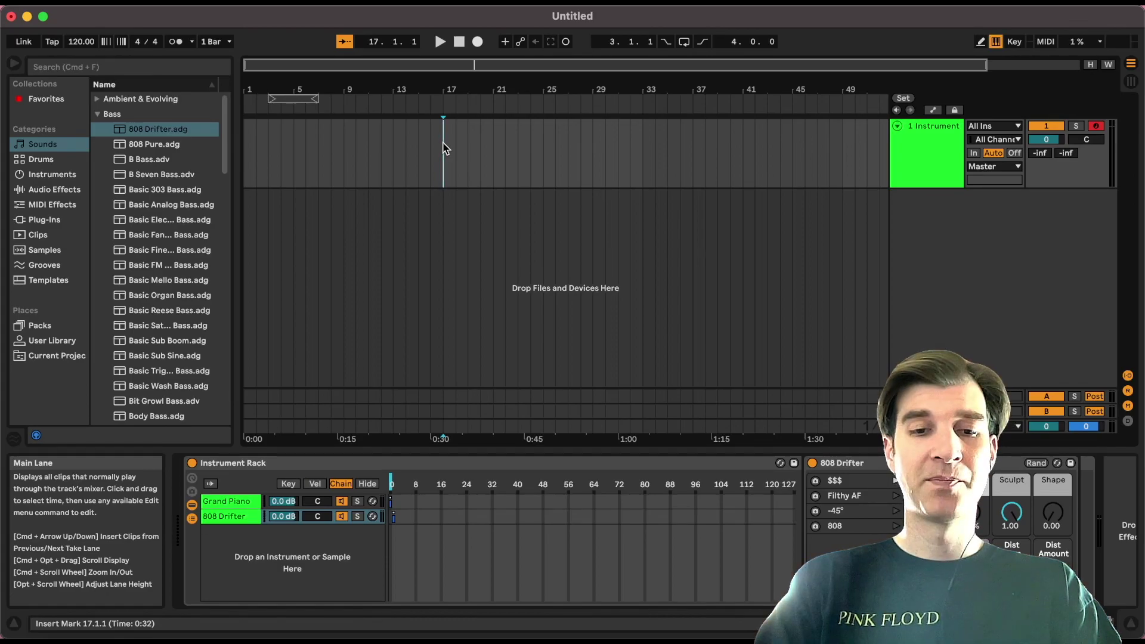
{"action": "left_click", "coordinate": [477, 42]}
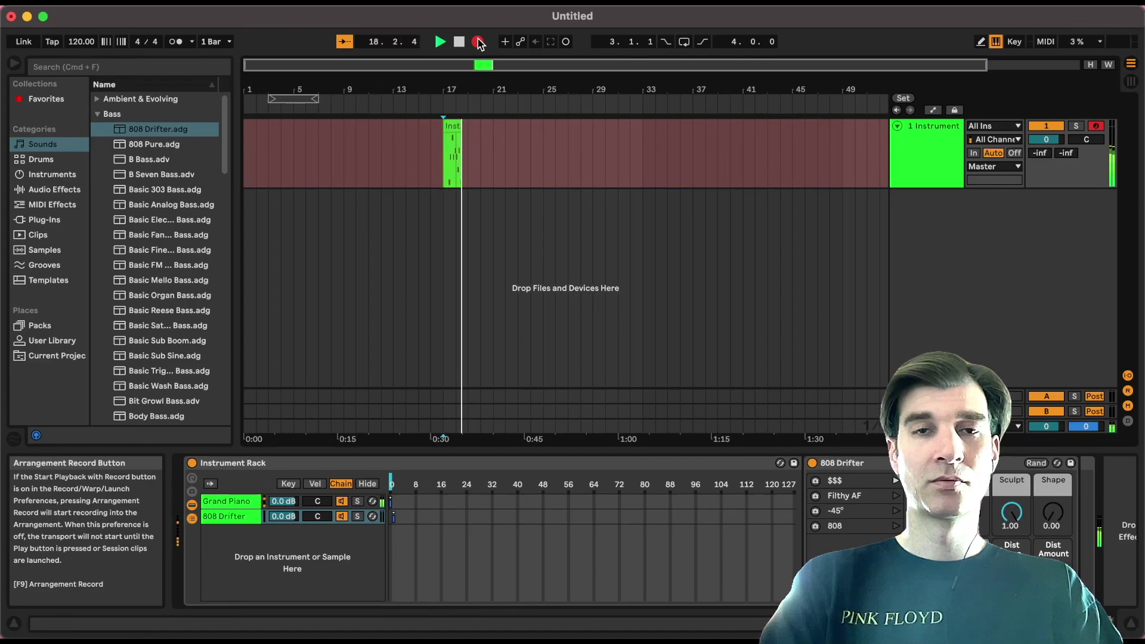
{"action": "key", "text": "space"}
Step: Select the new bar 17 clip and play it back through the Instrument Rack
{"action": "left_click", "coordinate": [456, 127]}
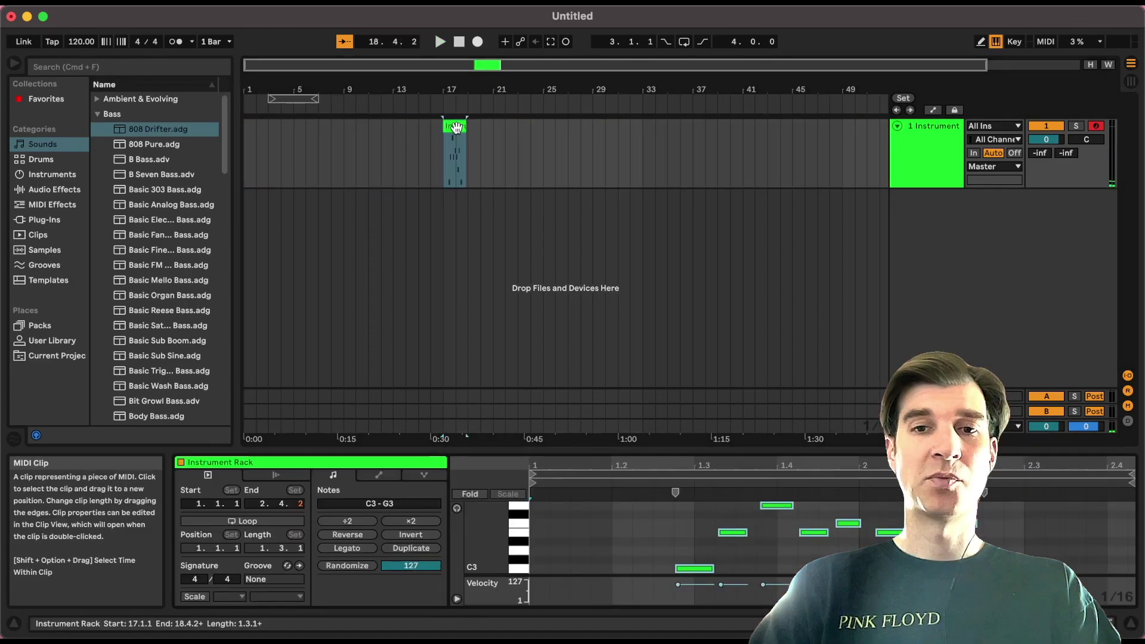
{"action": "key", "text": "space"}
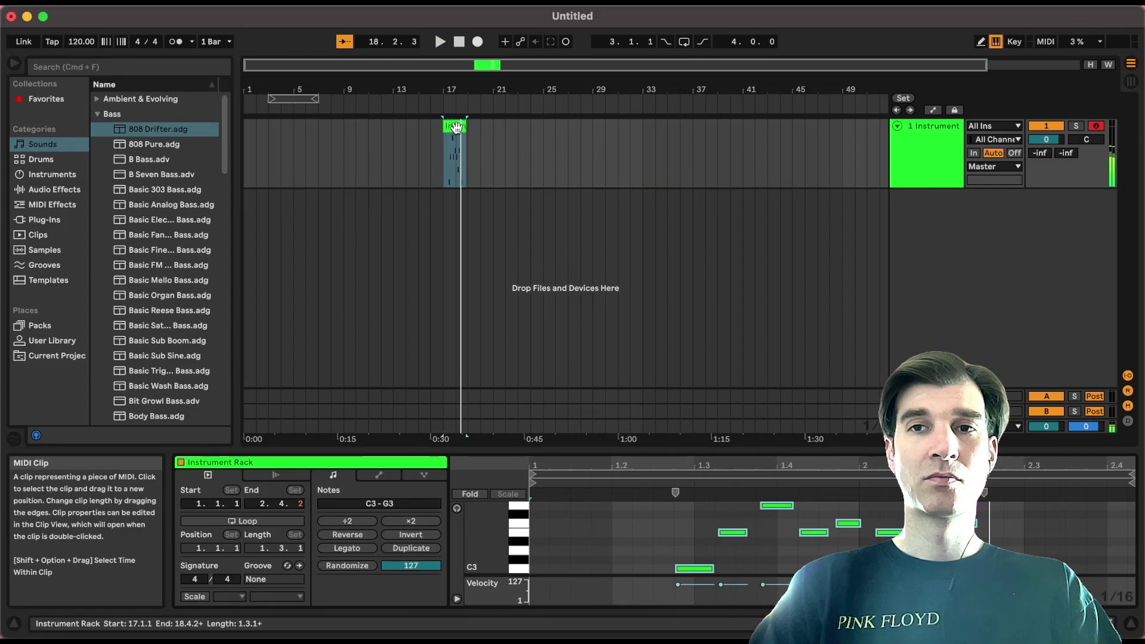
{"action": "left_click", "coordinate": [928, 149]}
{"action": "key", "text": "space"}
{"action": "key", "text": "space"}
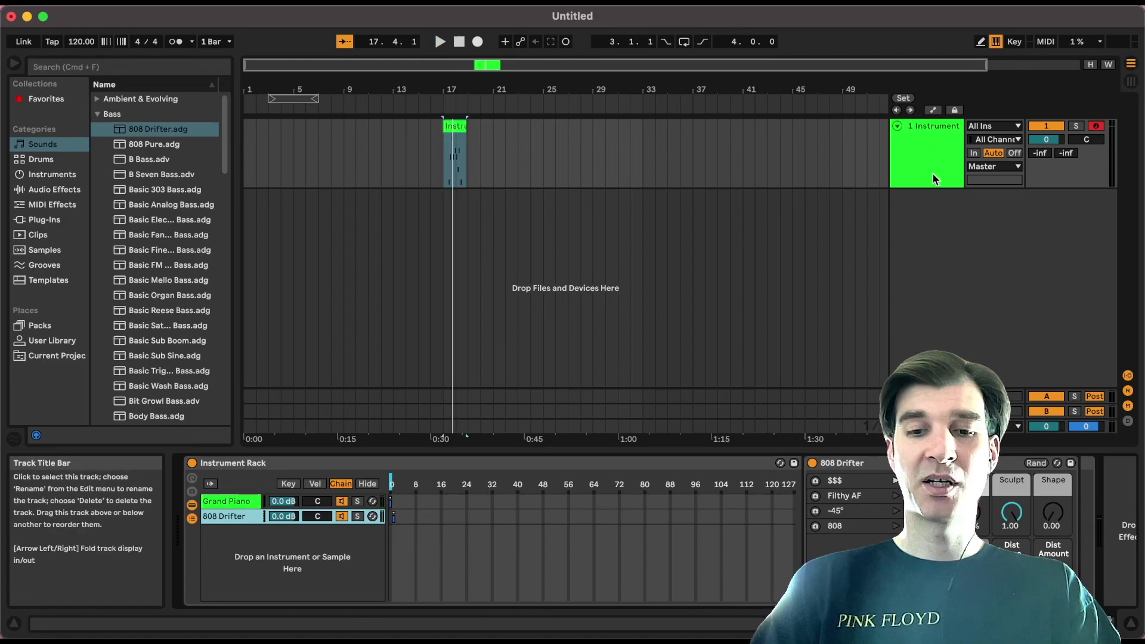
Step: Show an automation lane for the Instrument Rack's Chain Selector parameter
{"action": "key", "text": "m"}
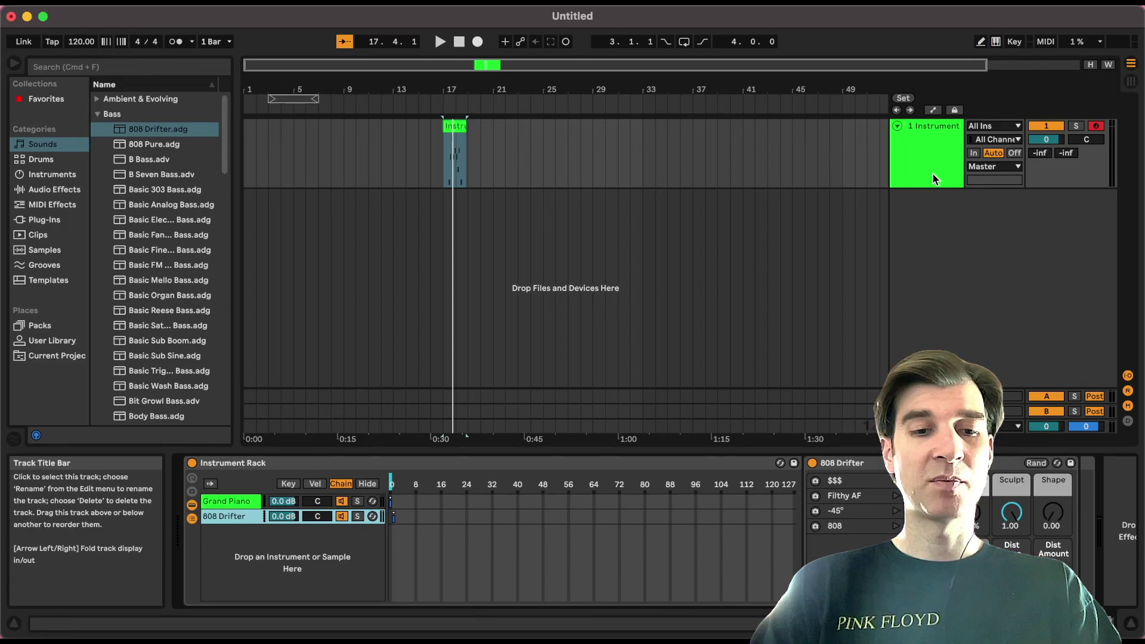
{"action": "key", "text": "a"}
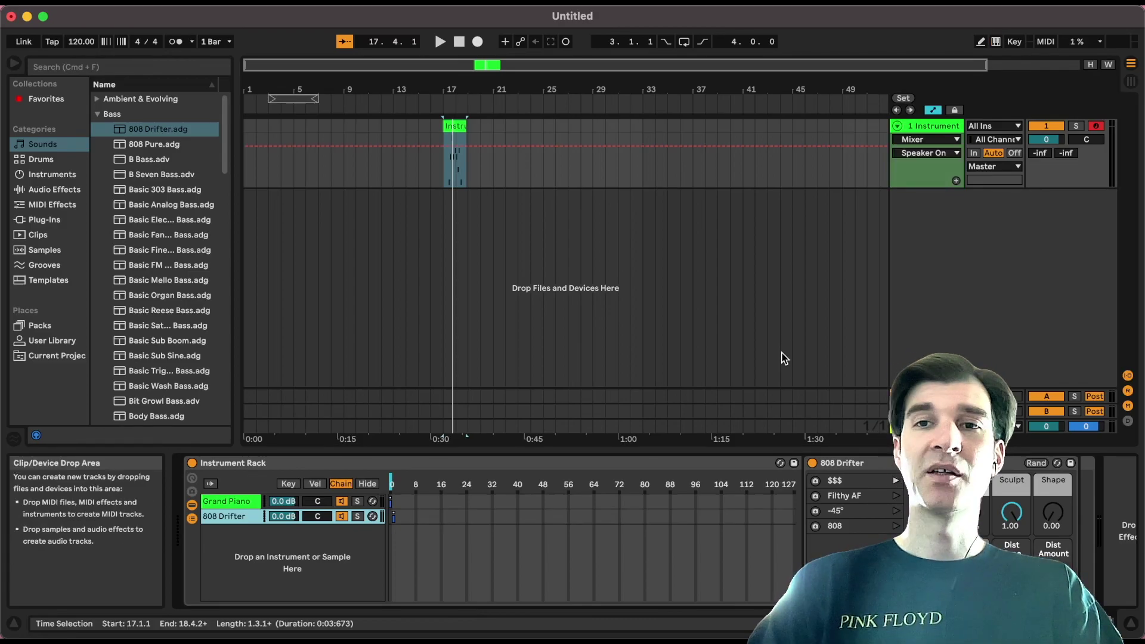
{"action": "left_click", "coordinate": [934, 145]}
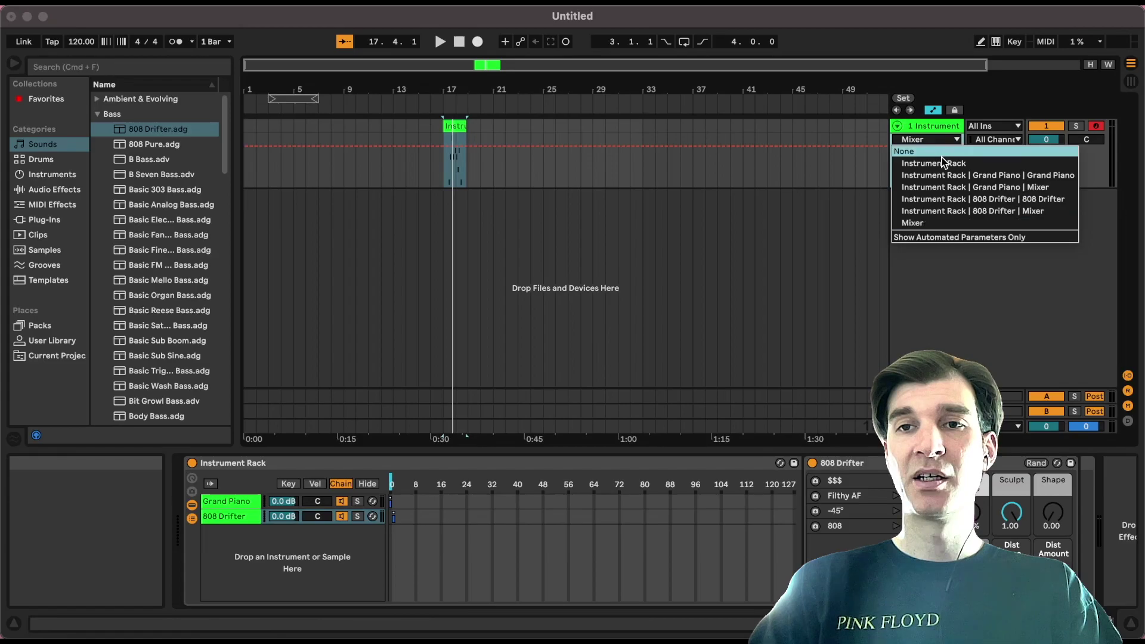
{"action": "left_click", "coordinate": [931, 152]}
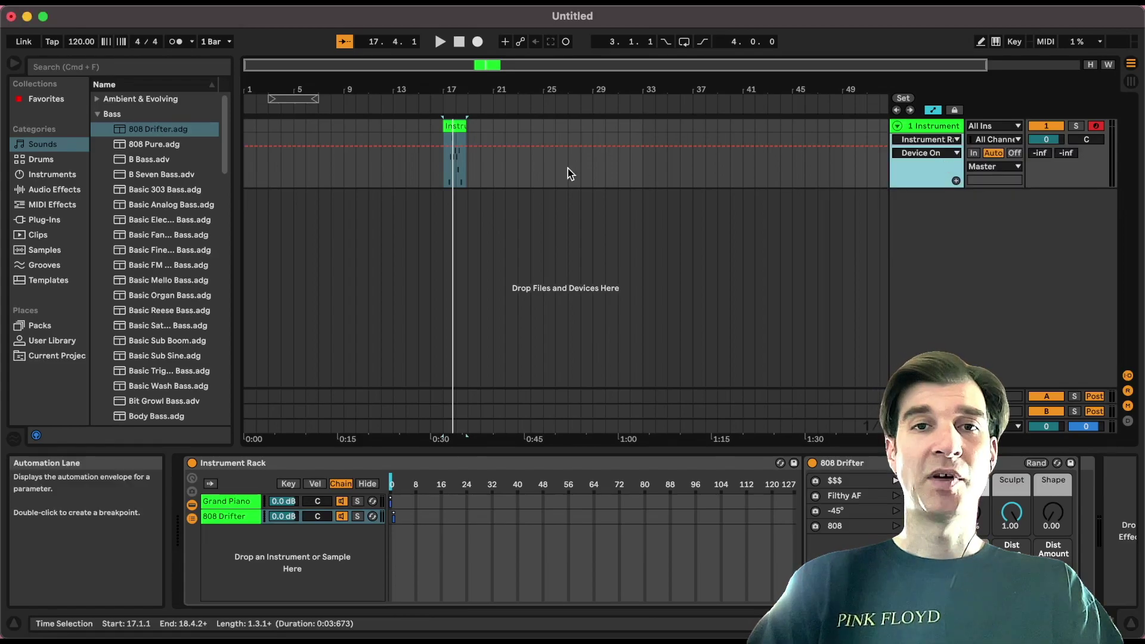
{"action": "left_click", "coordinate": [923, 153]}
{"action": "left_click", "coordinate": [923, 368]}
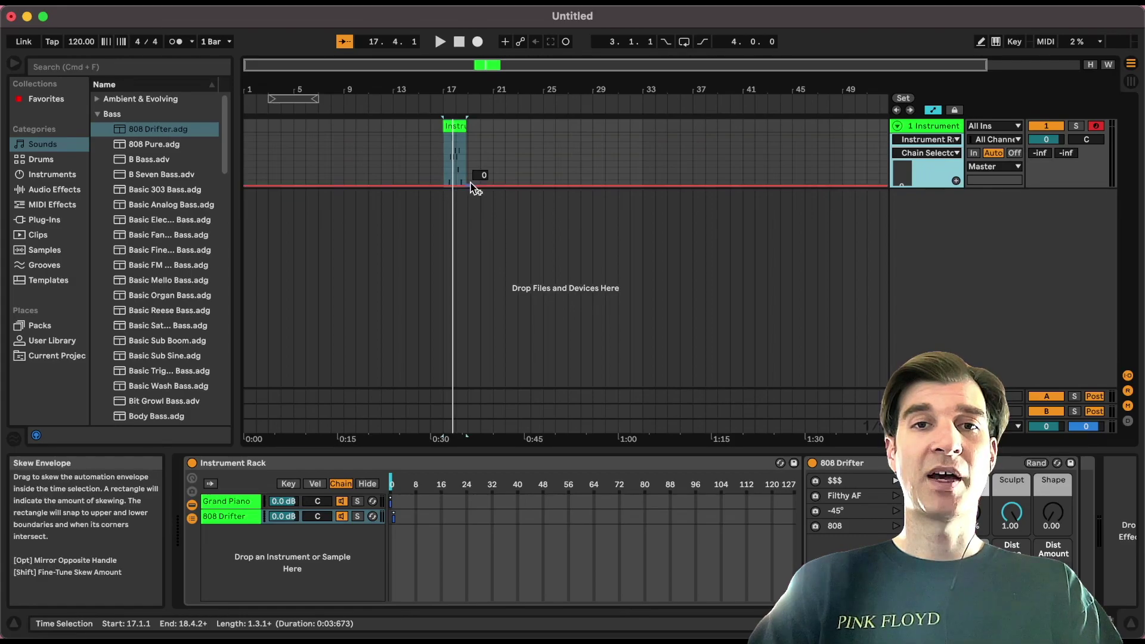
Step: Raise the Chain Selector automation across the bar 17 clip from 0 to 1
{"action": "key", "text": "plus"}
{"action": "key", "text": "plus"}
{"action": "key", "text": "plus"}
{"action": "key", "text": "plus"}
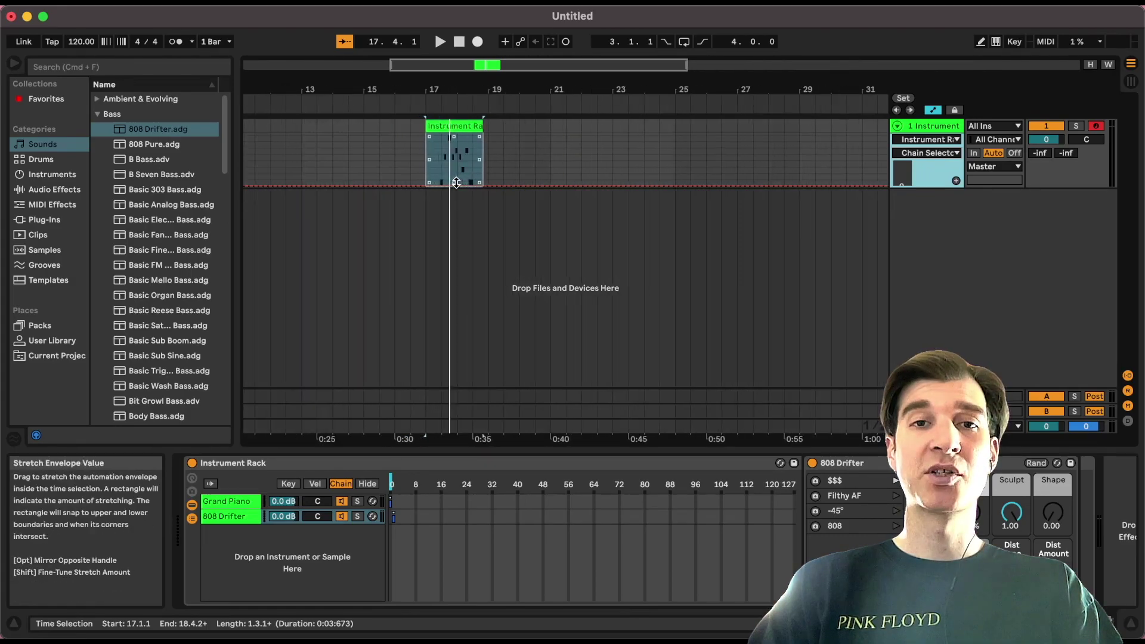
{"action": "left_click", "coordinate": [389, 190]}
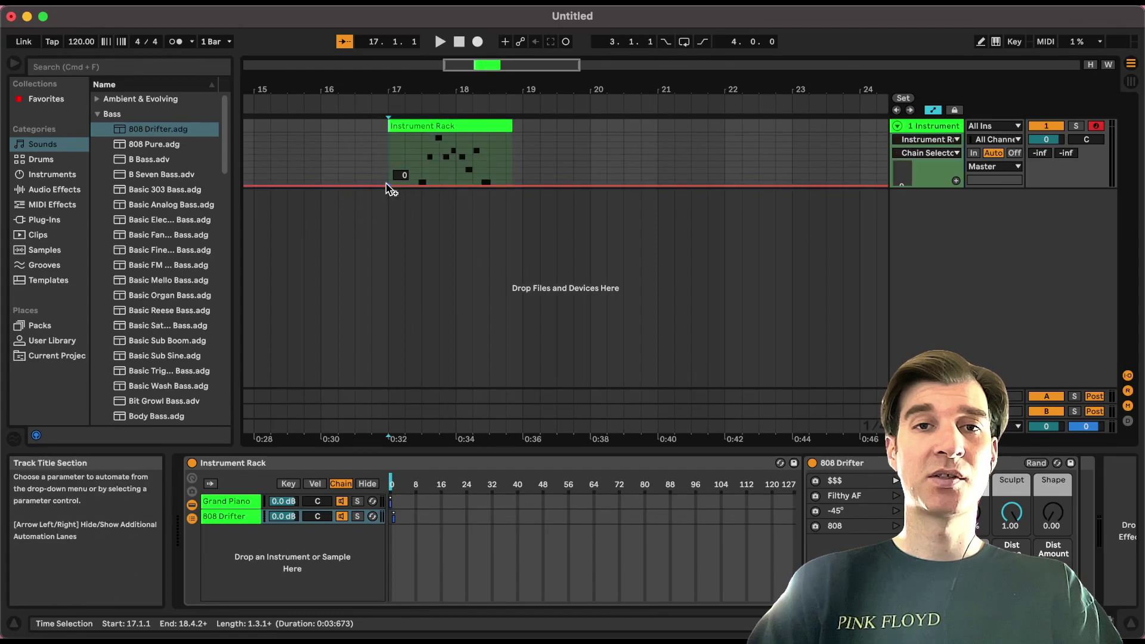
{"action": "left_click_drag", "start_coordinate": [389, 190], "coordinate": [389, 179]}
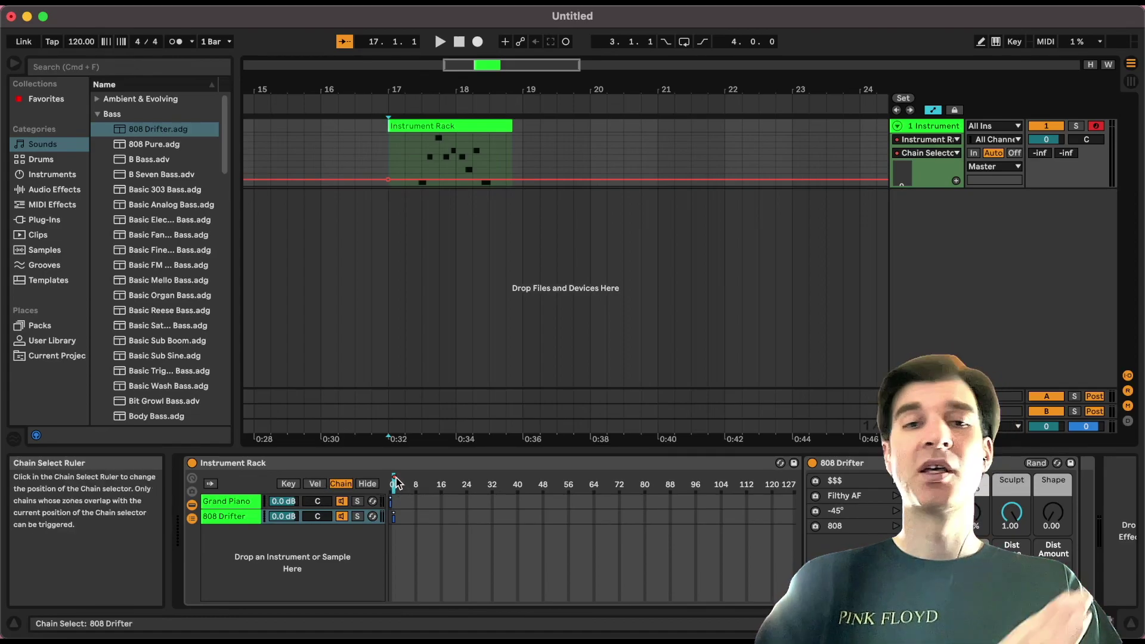
Step: Play the clip to hear the 808 Drifter chain, then select the Instrument Rack clip
{"action": "key", "text": "space"}
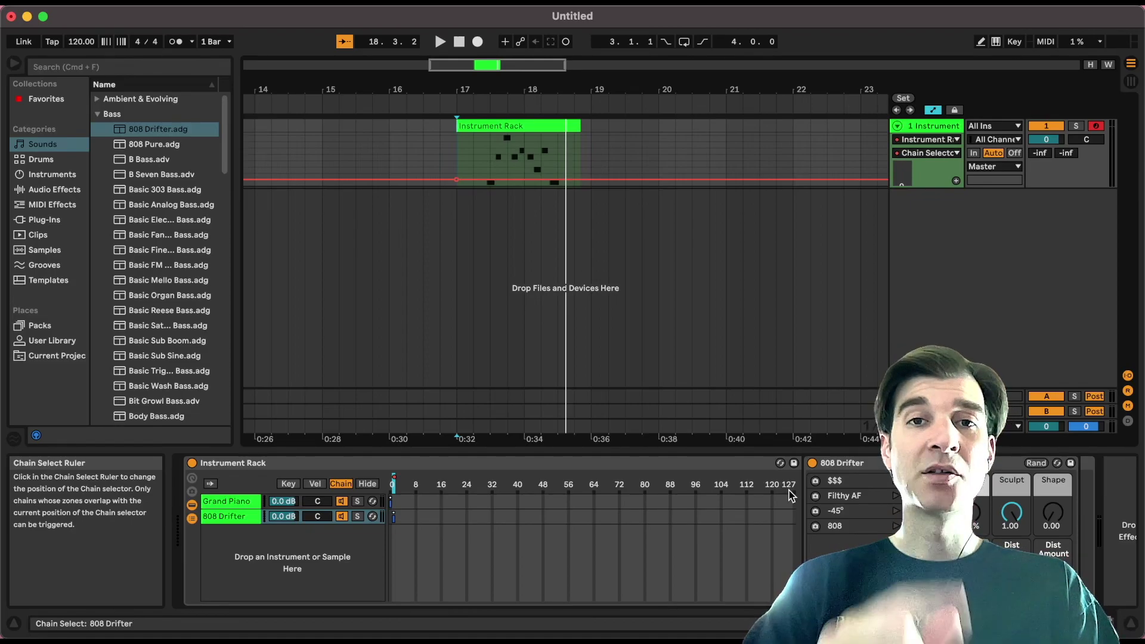
{"action": "left_click", "coordinate": [539, 126]}
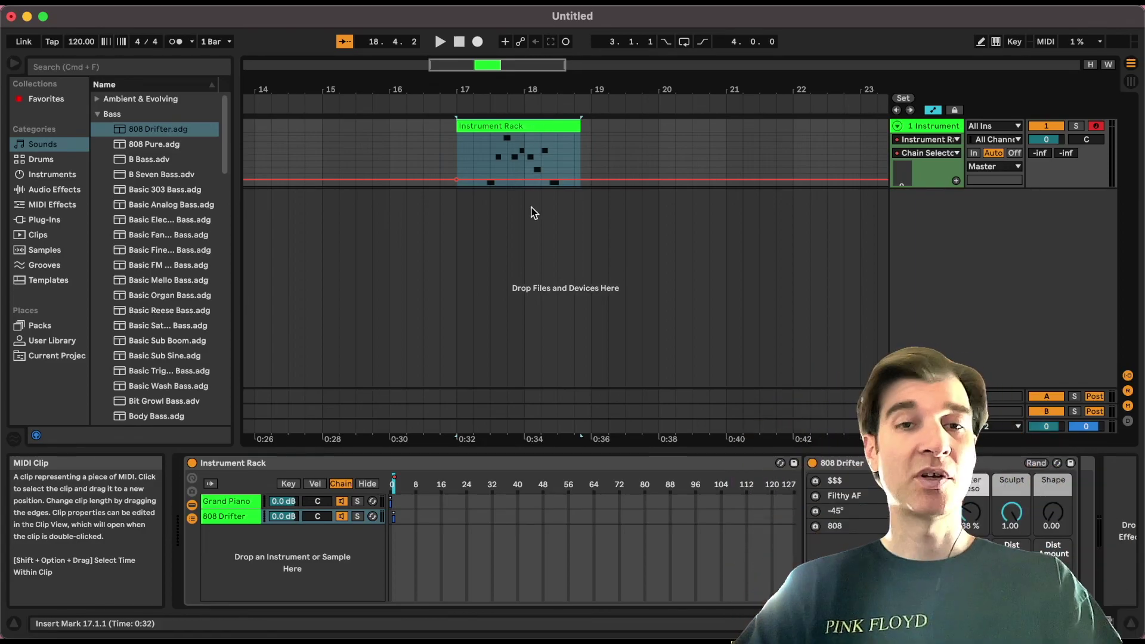
Step: Select the 808 Drifter chain-select zone and play the clip from 17.2.1
{"action": "mouse_move", "coordinate": [457, 181]}
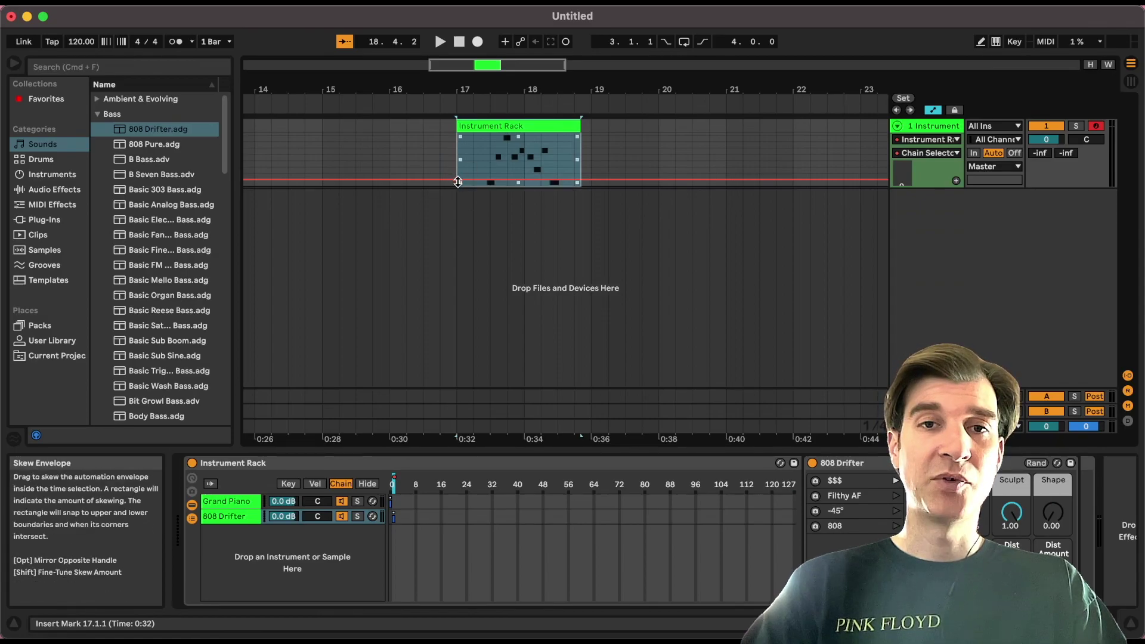
{"action": "left_click", "coordinate": [393, 517]}
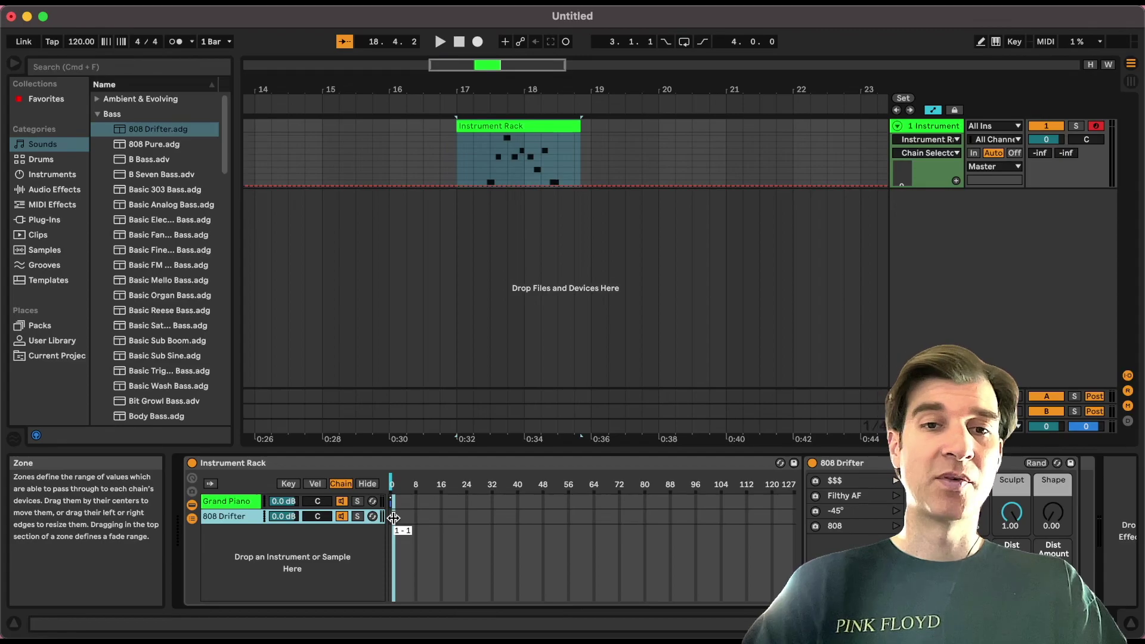
{"action": "left_click", "coordinate": [474, 167]}
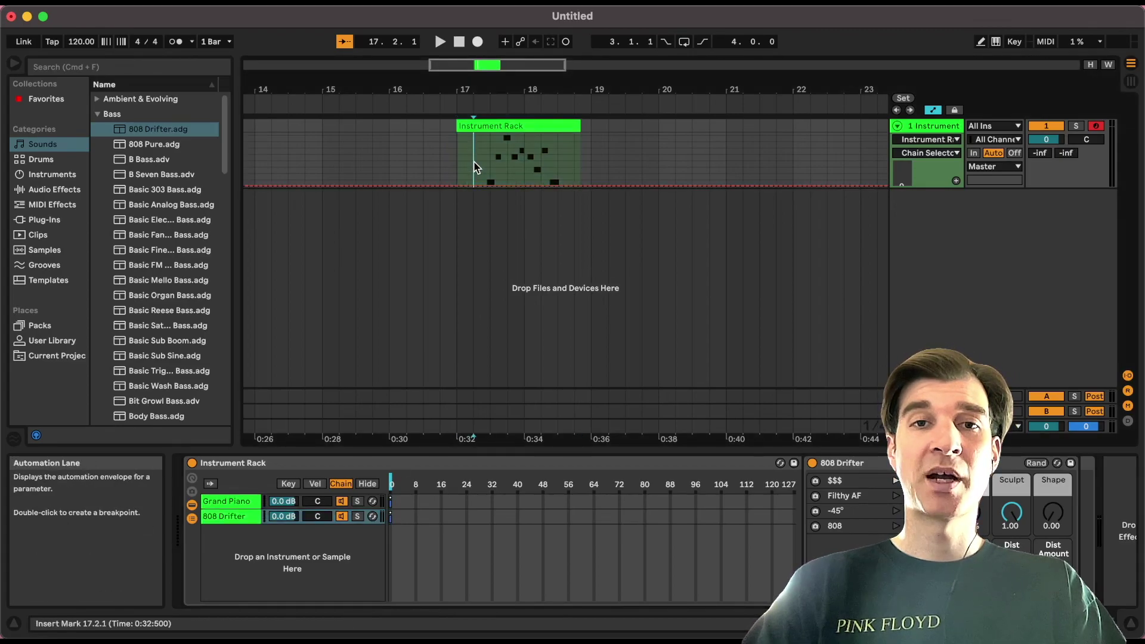
{"action": "key", "text": "space"}
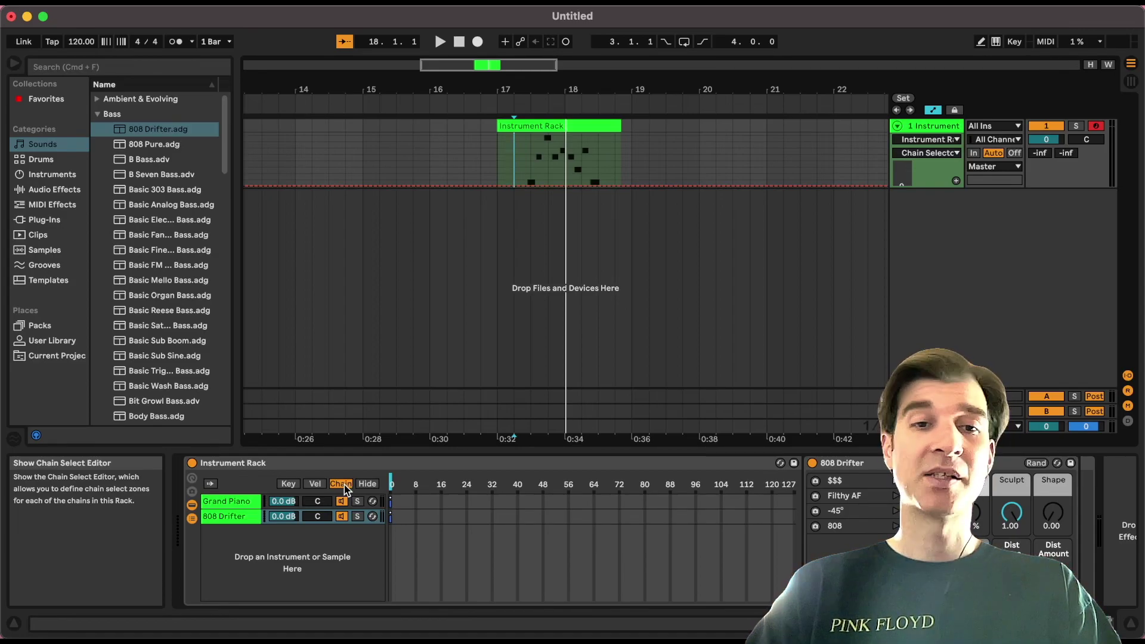
Step: Show each chain's key zones in the Key Zone Editor and bring up the zone options menu
{"action": "left_click", "coordinate": [293, 485]}
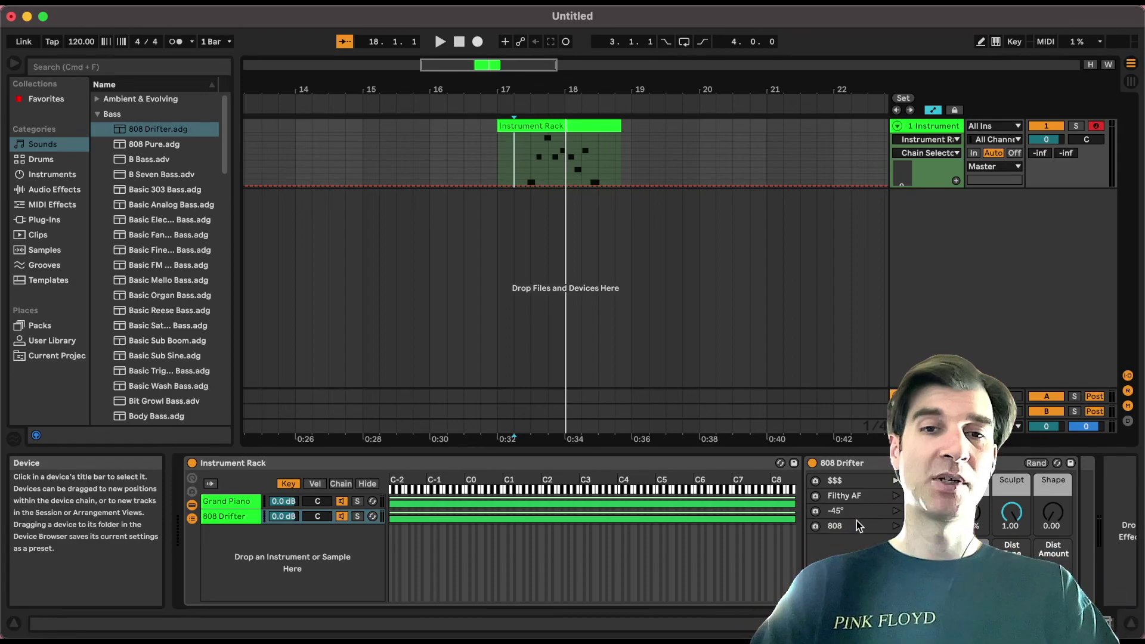
{"action": "right_click", "coordinate": [580, 507]}
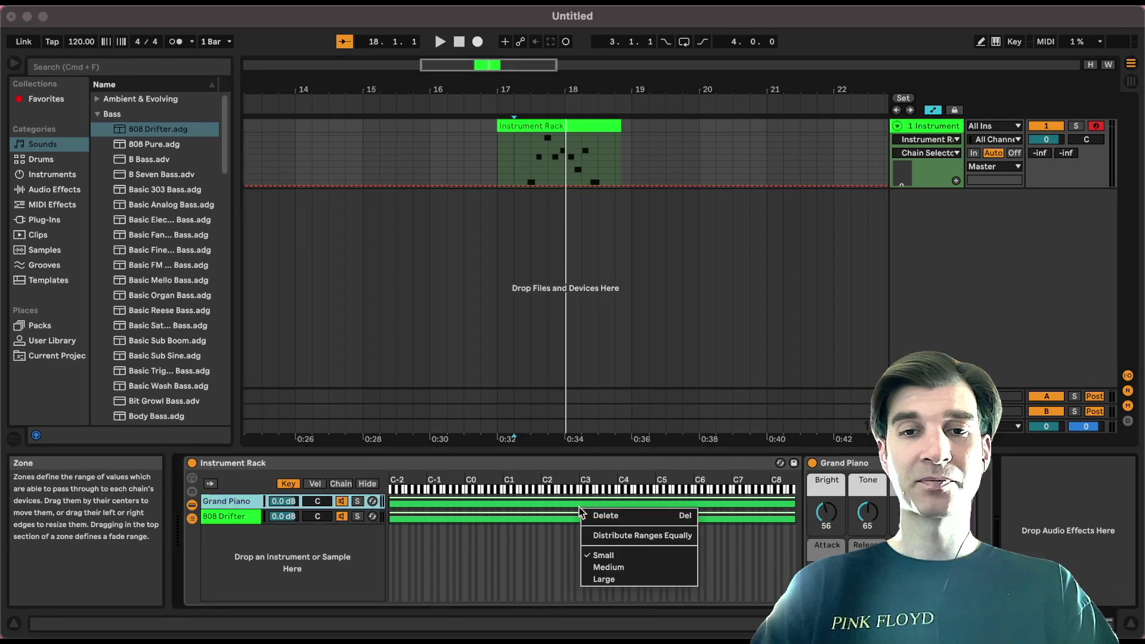
Step: Distribute key ranges equally, then move 808 Drifter to the low keys up to D#3
{"action": "left_click", "coordinate": [635, 536]}
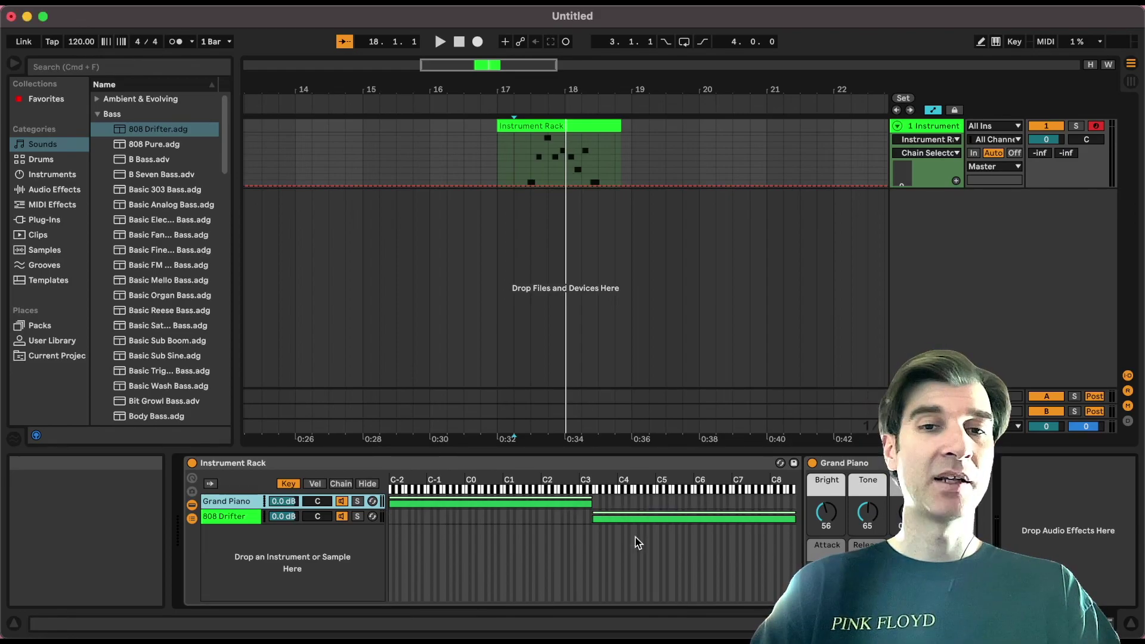
{"action": "mouse_move", "coordinate": [623, 519]}
{"action": "left_mouse_down"}
{"action": "mouse_move", "coordinate": [409, 516]}
{"action": "mouse_move", "coordinate": [430, 504]}
{"action": "mouse_move", "coordinate": [627, 504]}
{"action": "left_mouse_up"}
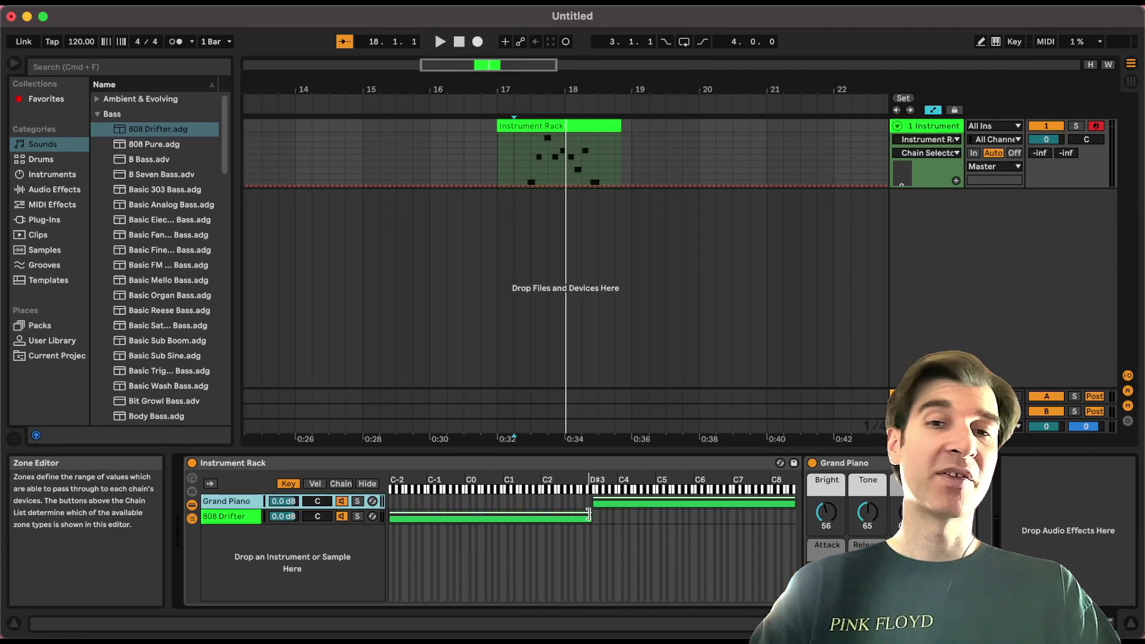
{"action": "left_click", "coordinate": [454, 515]}
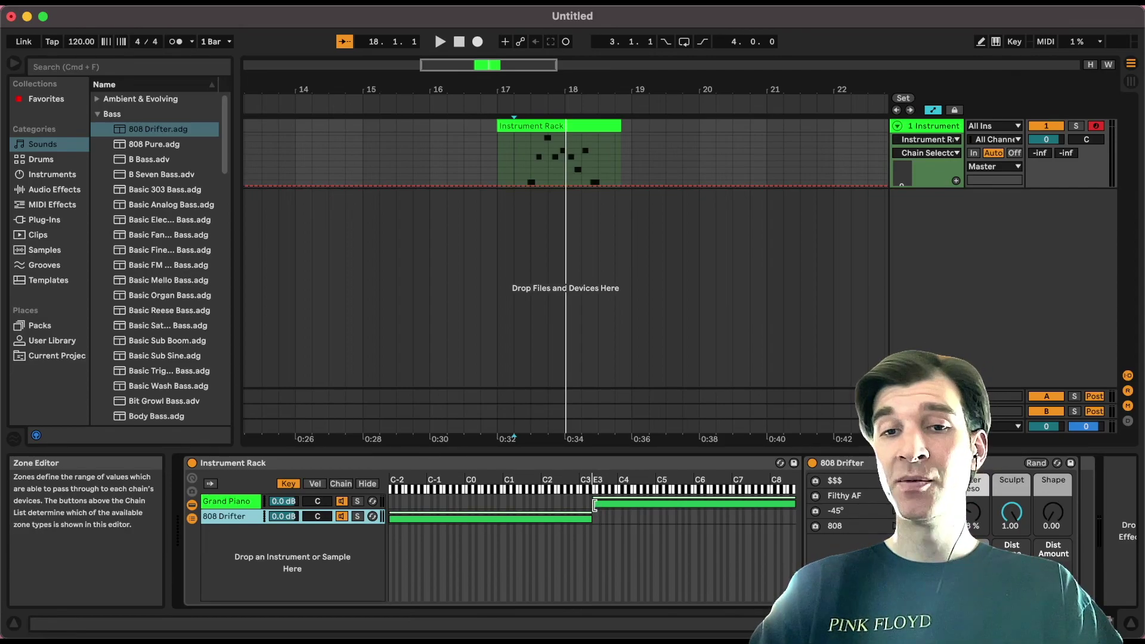
{"action": "left_click", "coordinate": [228, 499]}
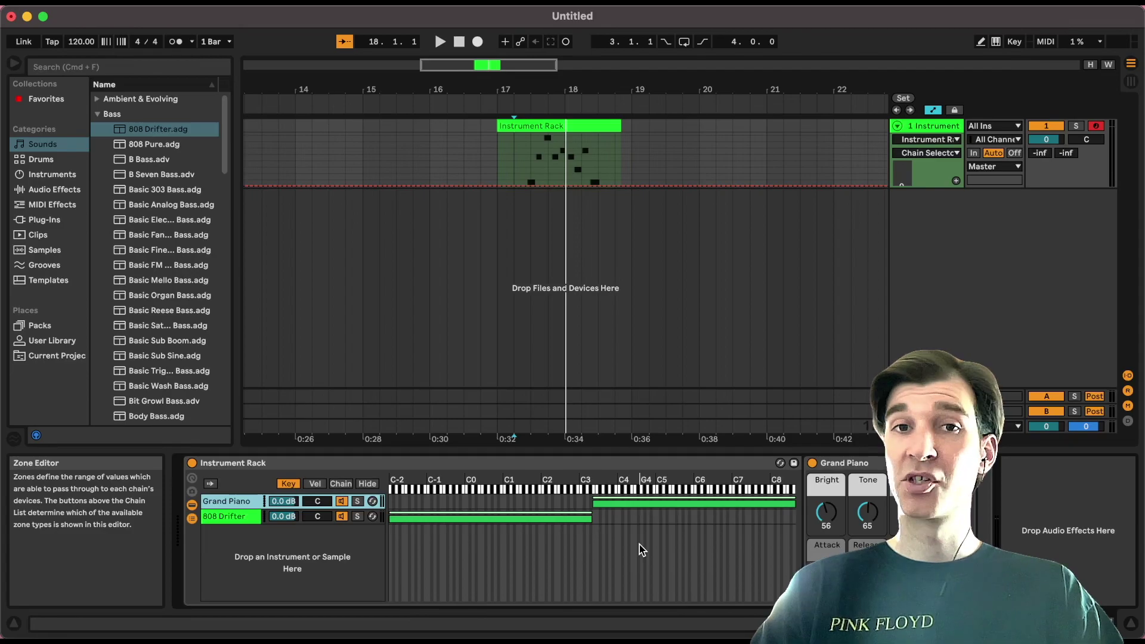
Step: Add the Brass preset Basic Silk Horns as a new rack chain
{"action": "left_click", "coordinate": [96, 114]}
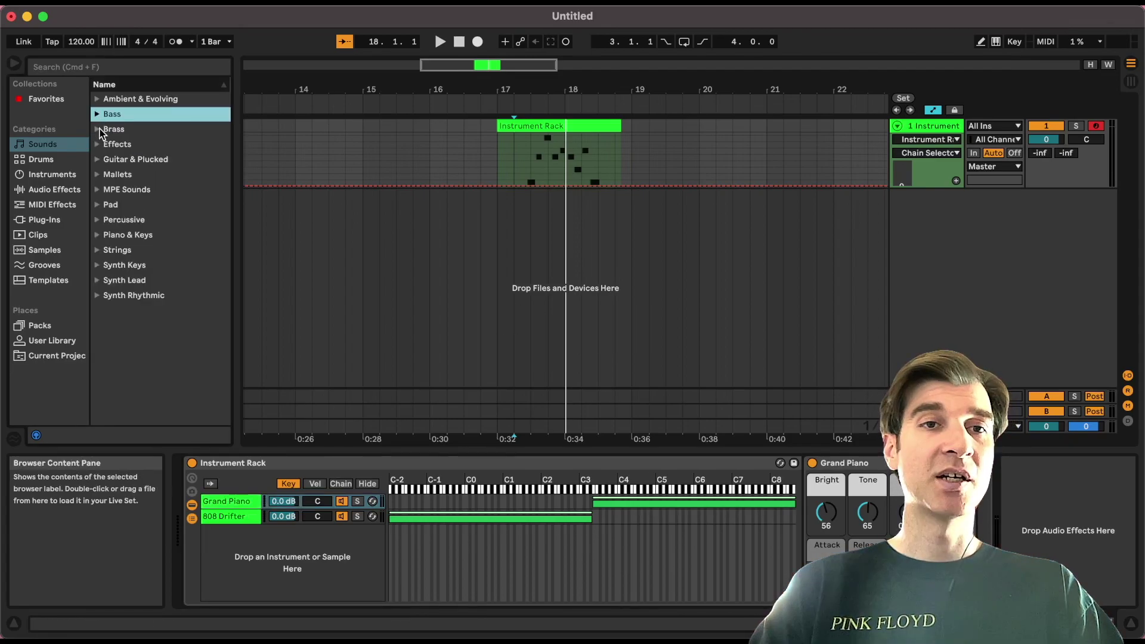
{"action": "left_click", "coordinate": [96, 144]}
{"action": "left_click", "coordinate": [95, 144]}
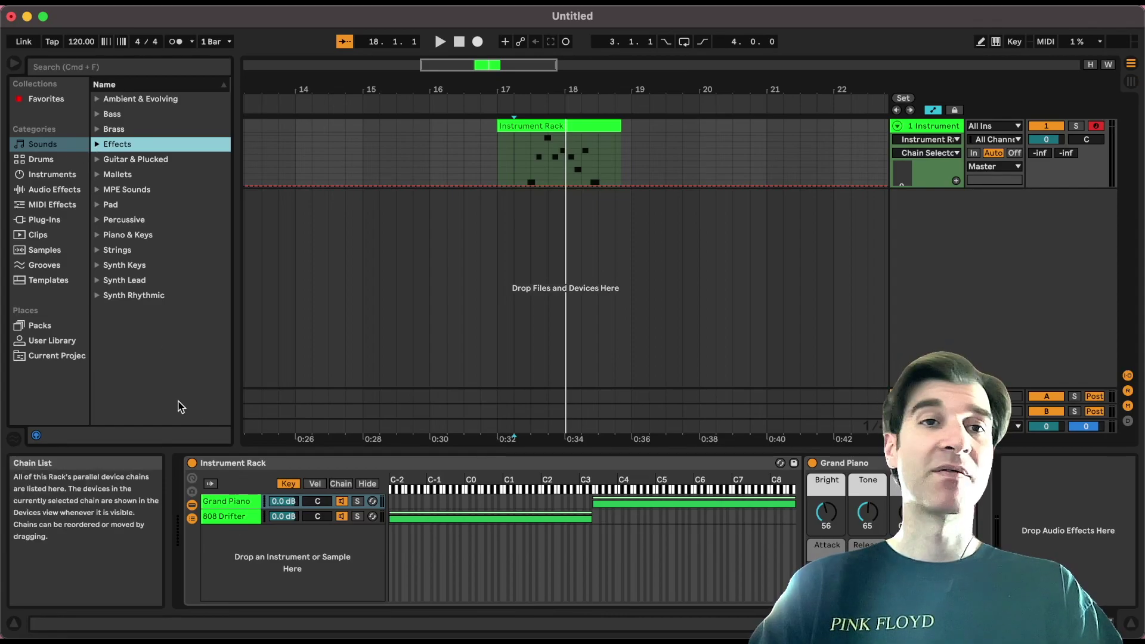
{"action": "left_click", "coordinate": [96, 129]}
{"action": "left_click", "coordinate": [142, 145]}
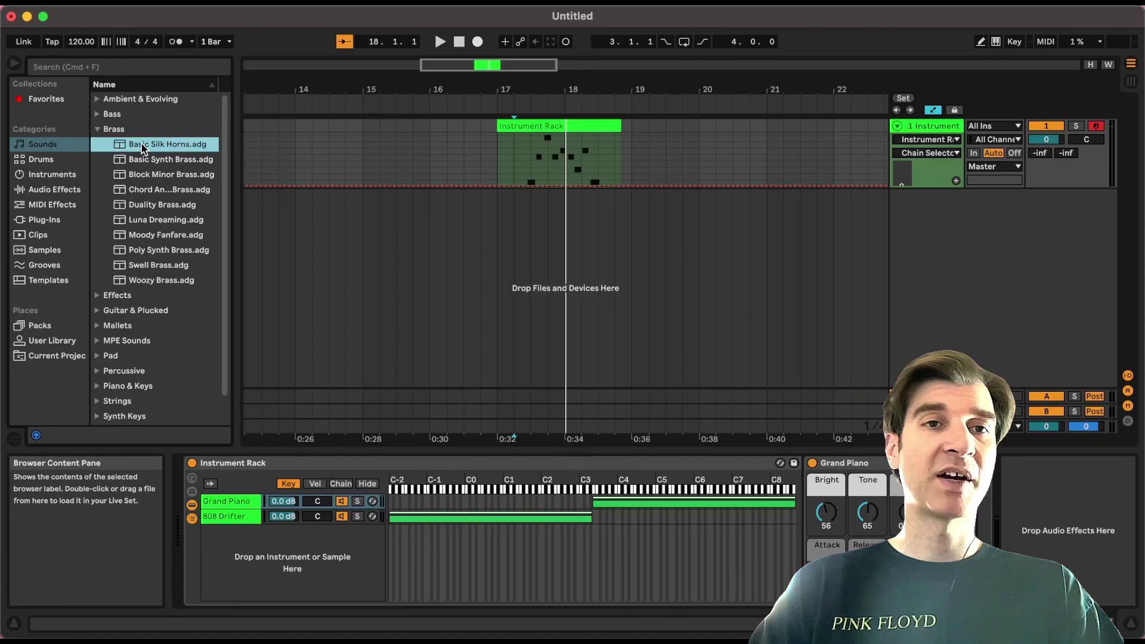
{"action": "left_click_drag", "start_coordinate": [202, 333], "coordinate": [241, 557]}
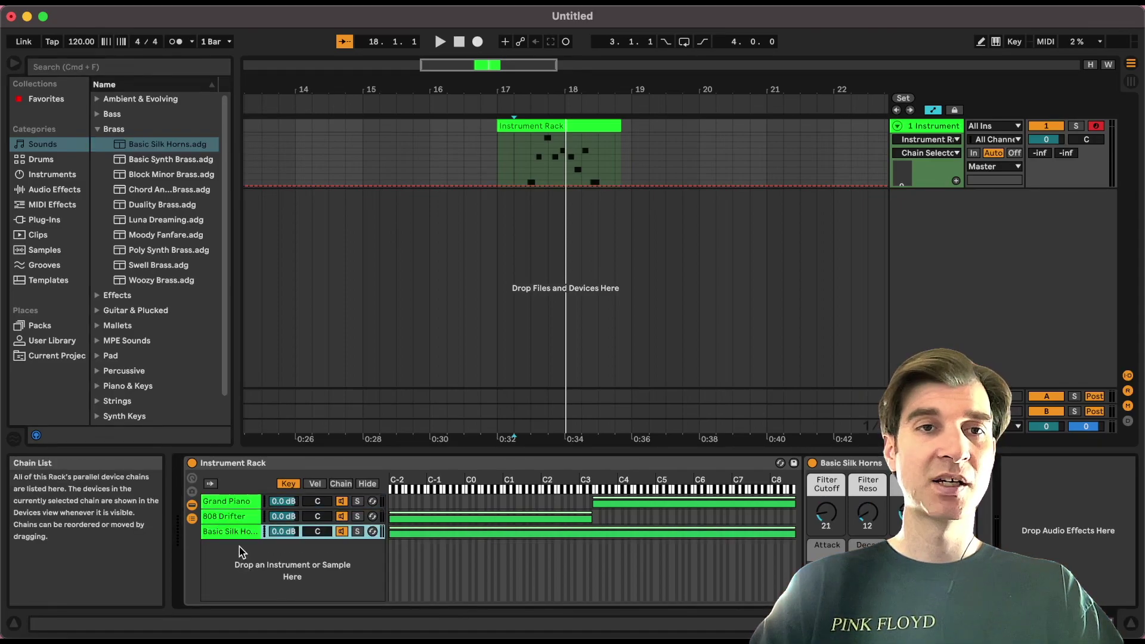
Step: Add Abilene Winter Pad and Basic Flange Harp chains, then distribute all five key ranges equally
{"action": "left_click", "coordinate": [97, 130]}
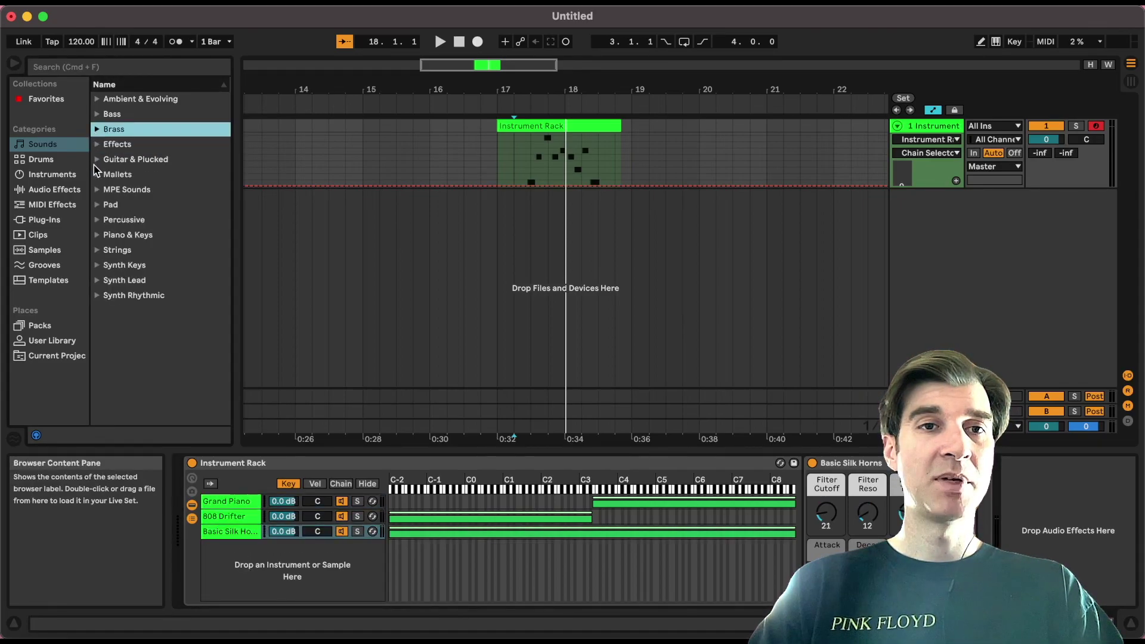
{"action": "left_click", "coordinate": [97, 204]}
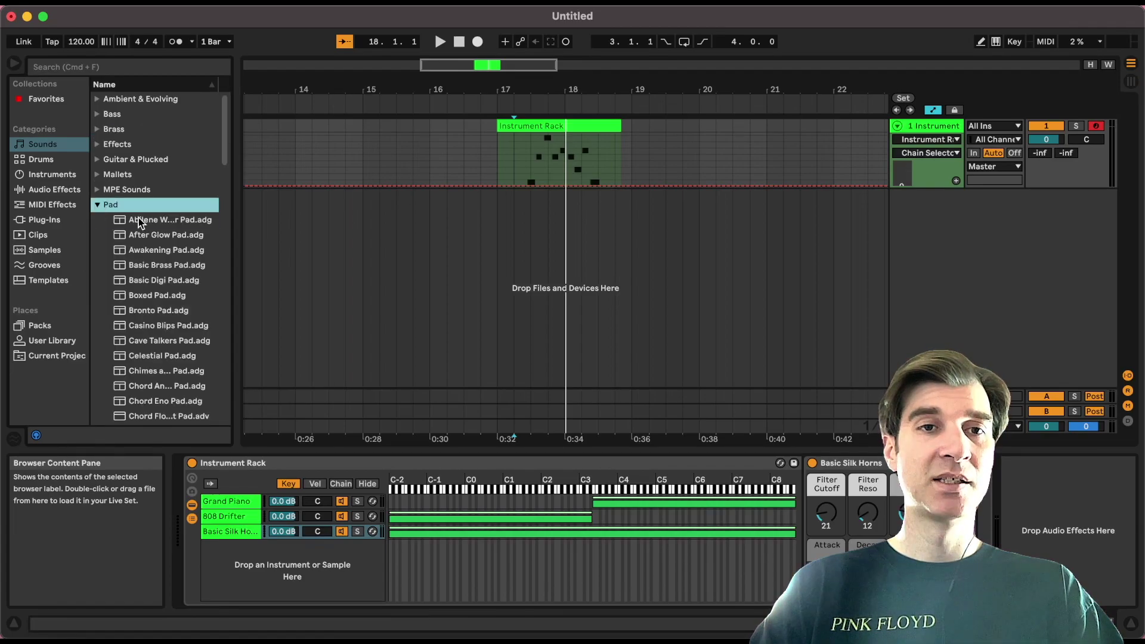
{"action": "left_click_drag", "start_coordinate": [139, 220], "coordinate": [257, 587]}
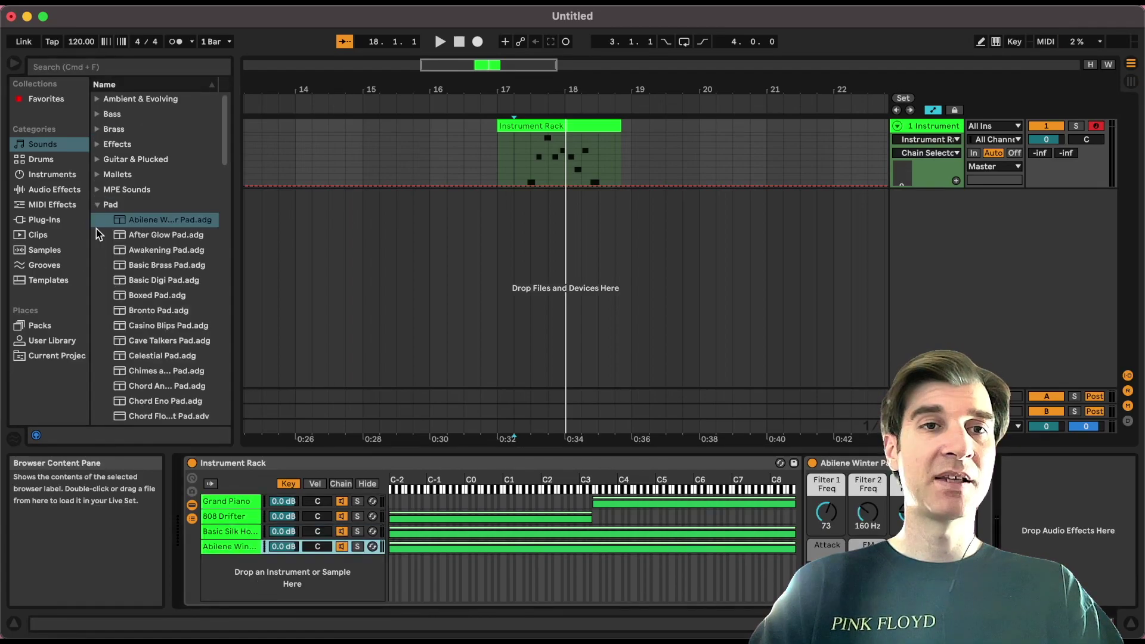
{"action": "left_click", "coordinate": [97, 205]}
{"action": "left_click", "coordinate": [97, 160]}
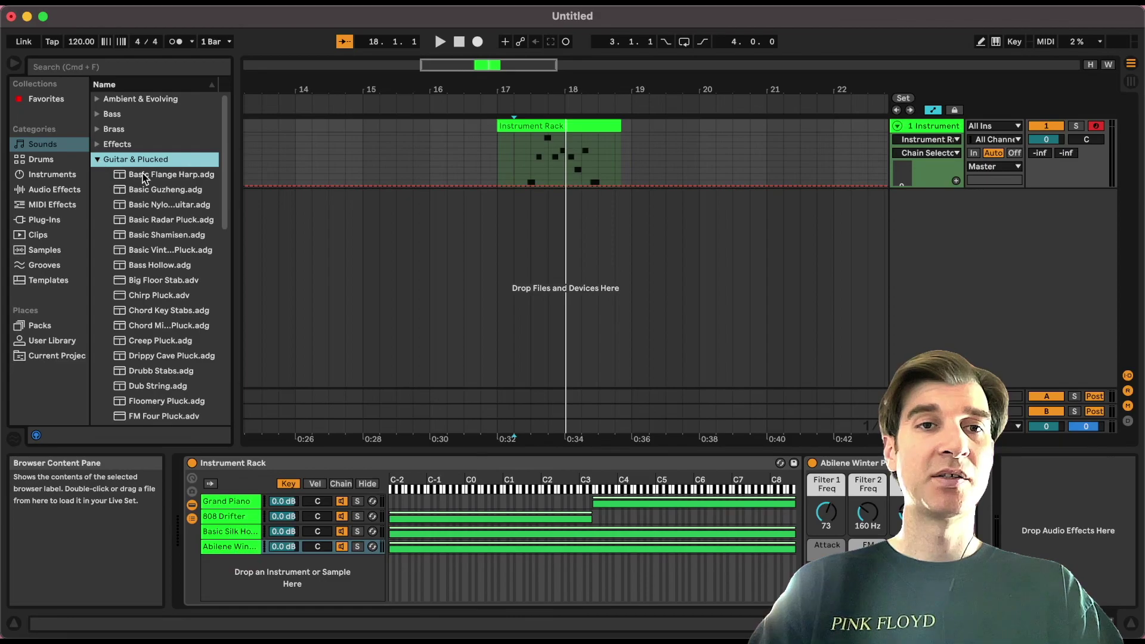
{"action": "left_click_drag", "start_coordinate": [144, 178], "coordinate": [266, 589]}
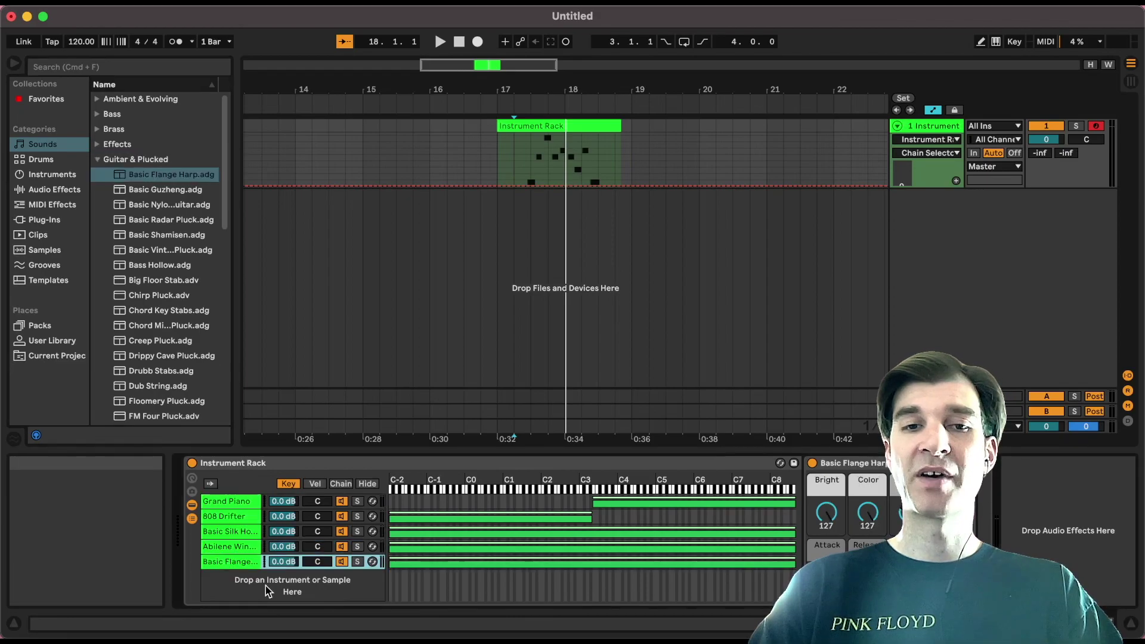
{"action": "right_click", "coordinate": [588, 546]}
{"action": "left_click", "coordinate": [621, 574]}
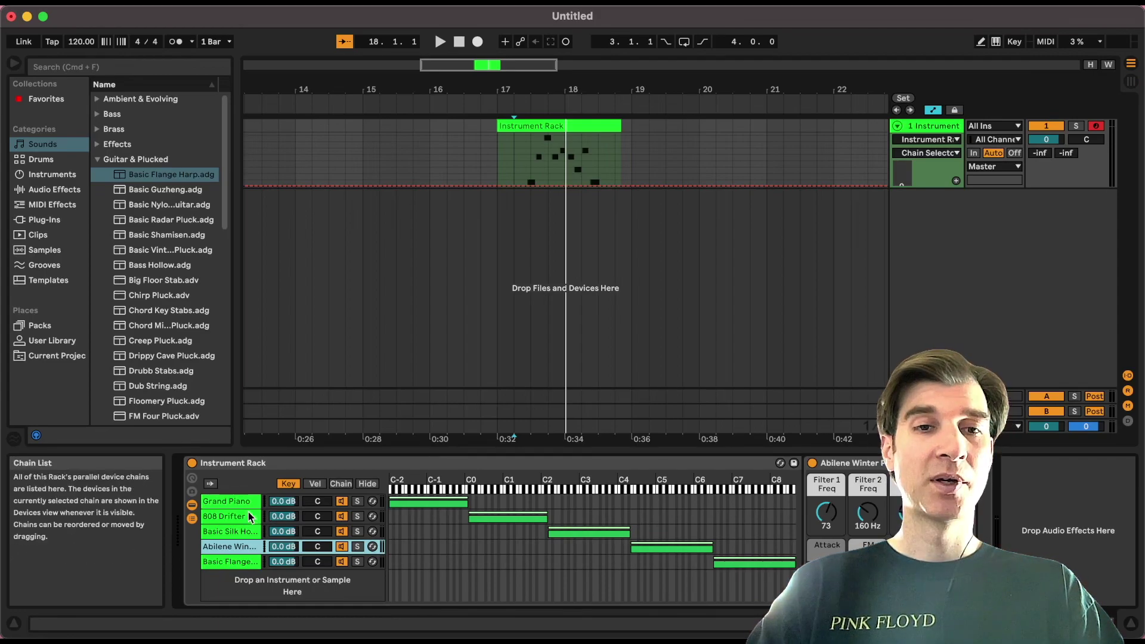
Step: Put 808 Drifter's zone at C-2–C0 and move Grand Piano's key zone to C0–C2
{"action": "left_click_drag", "start_coordinate": [248, 516], "coordinate": [281, 488]}
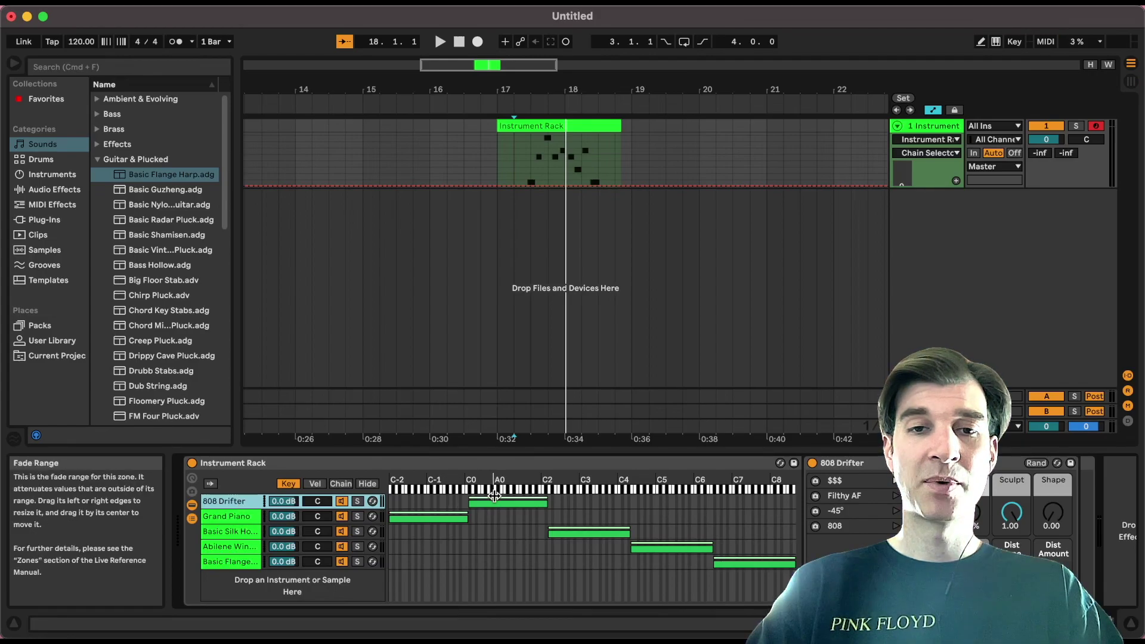
{"action": "left_click_drag", "start_coordinate": [485, 499], "coordinate": [390, 500]}
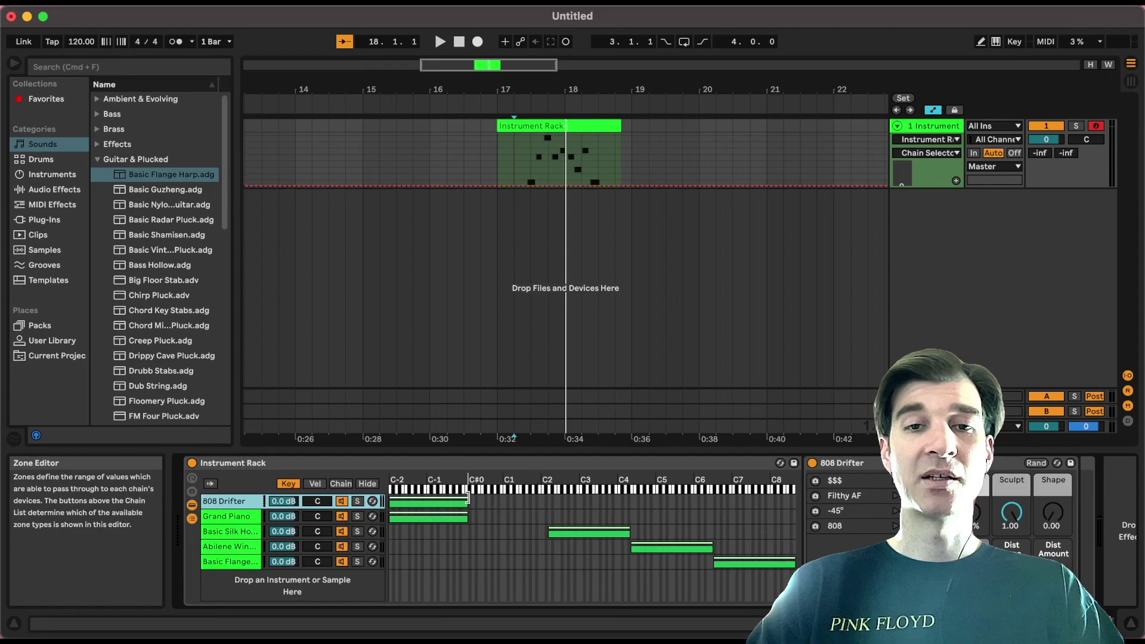
{"action": "left_click_drag", "start_coordinate": [425, 517], "coordinate": [506, 516]}
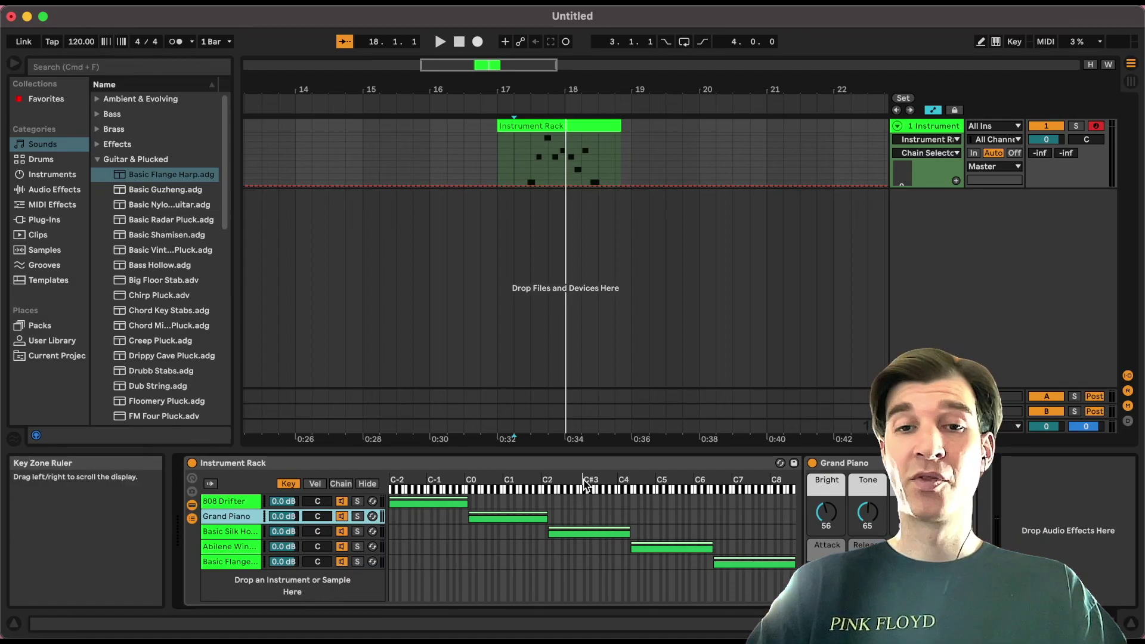
Step: Inspect the Basic Silk Horns and Grand Piano chains' devices, then open the bar 17 clip's notes
{"action": "left_click", "coordinate": [241, 532]}
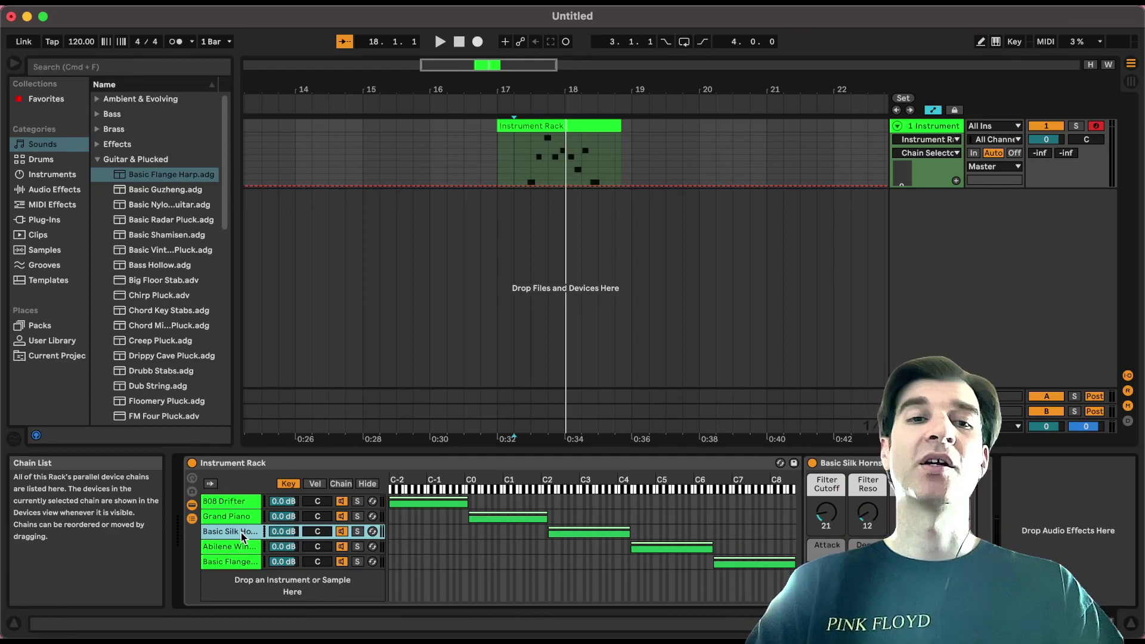
{"action": "left_click", "coordinate": [228, 514]}
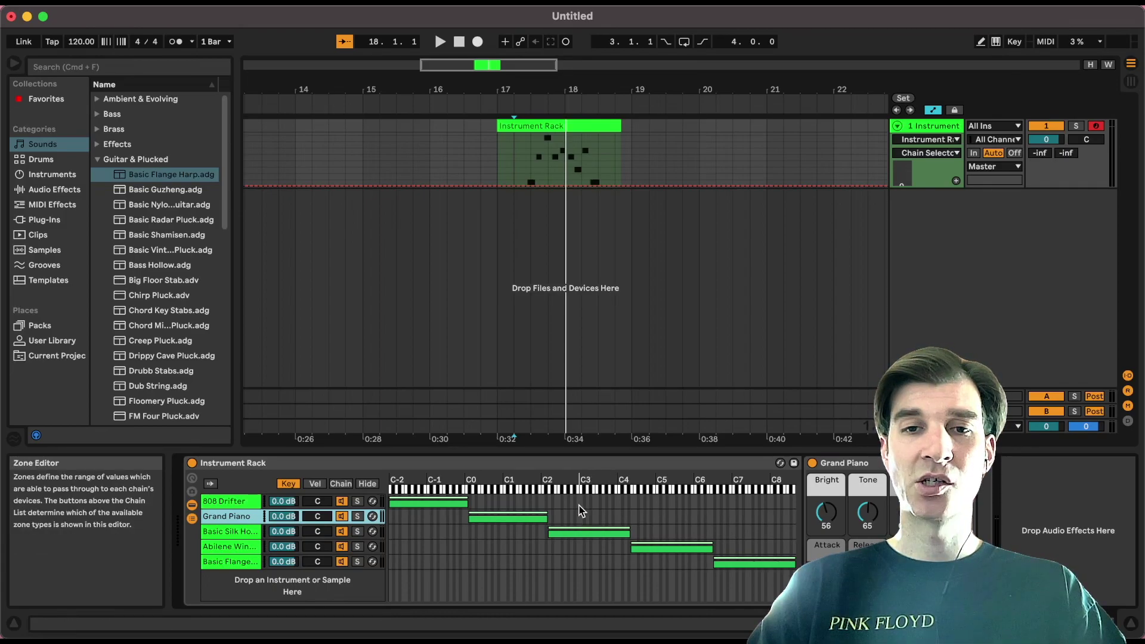
{"action": "double_click", "coordinate": [512, 173]}
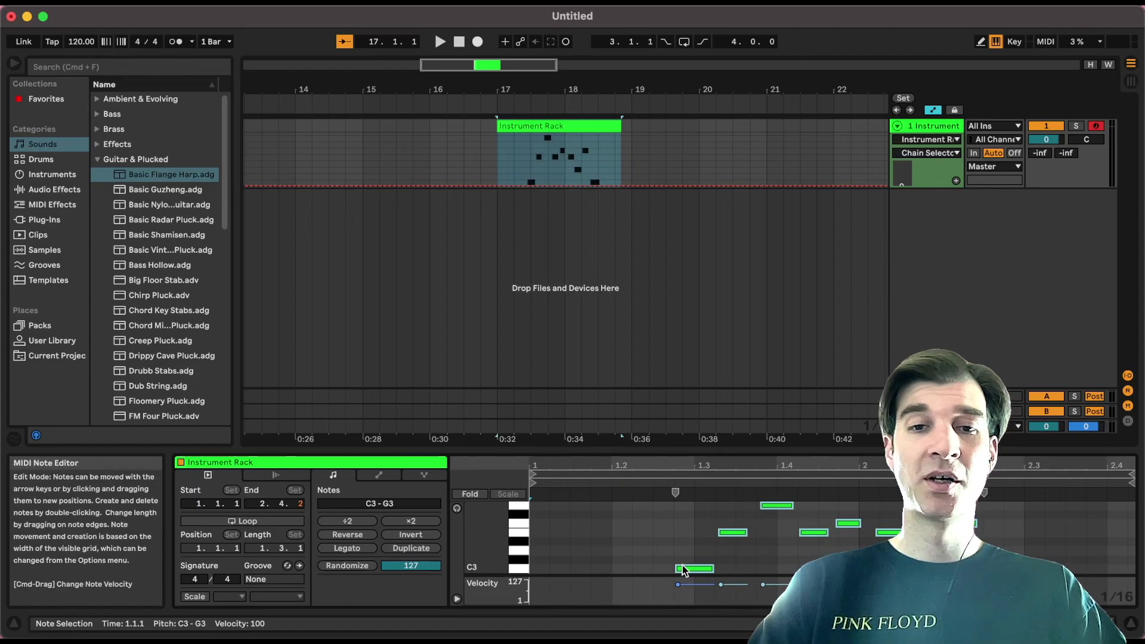
Step: Inspect the clip's lowest and highest notes, C3 and G3, then return to the rack
{"action": "left_click", "coordinate": [694, 569]}
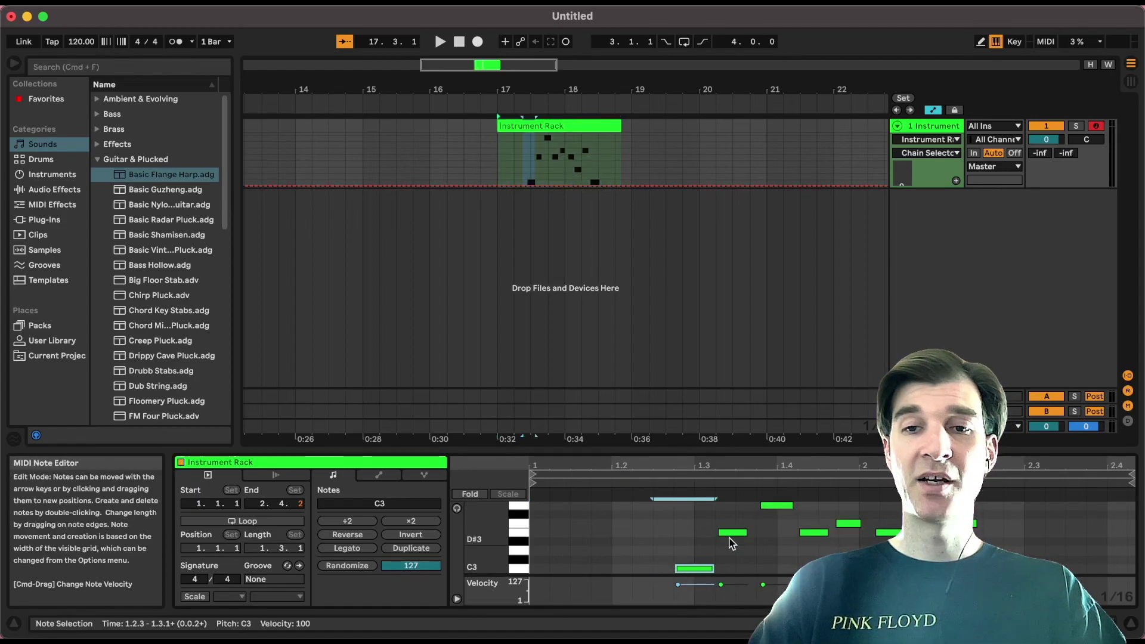
{"action": "left_click", "coordinate": [775, 506]}
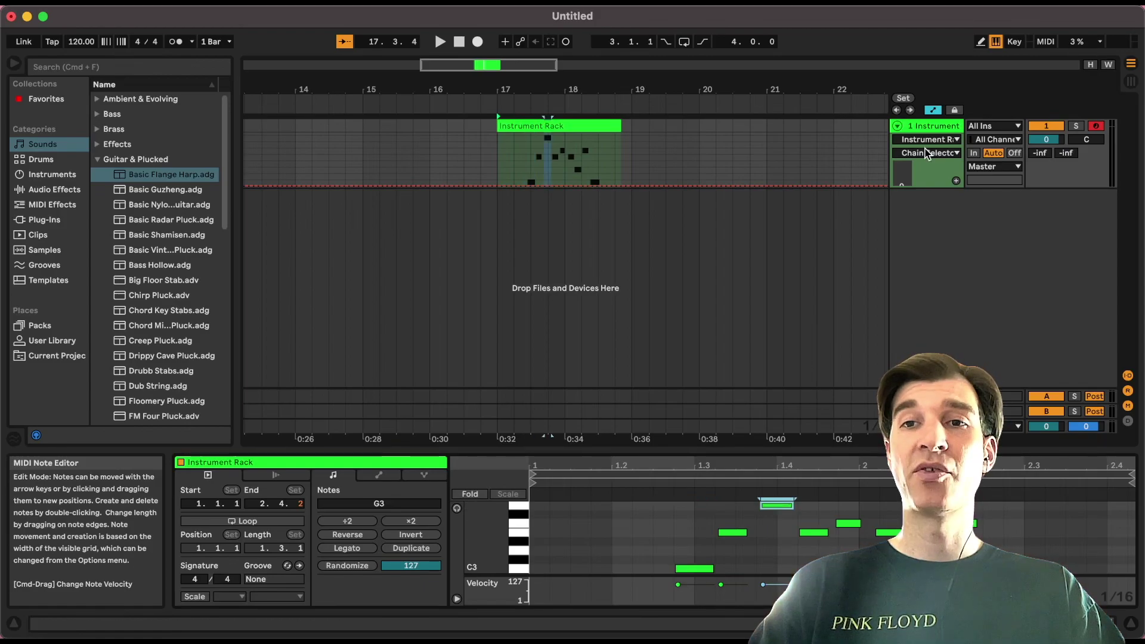
{"action": "left_click", "coordinate": [930, 126]}
Step: Play and stop the clip, view the Basic Silk Horns chain, and reopen the clip's notes
{"action": "key", "text": "space"}
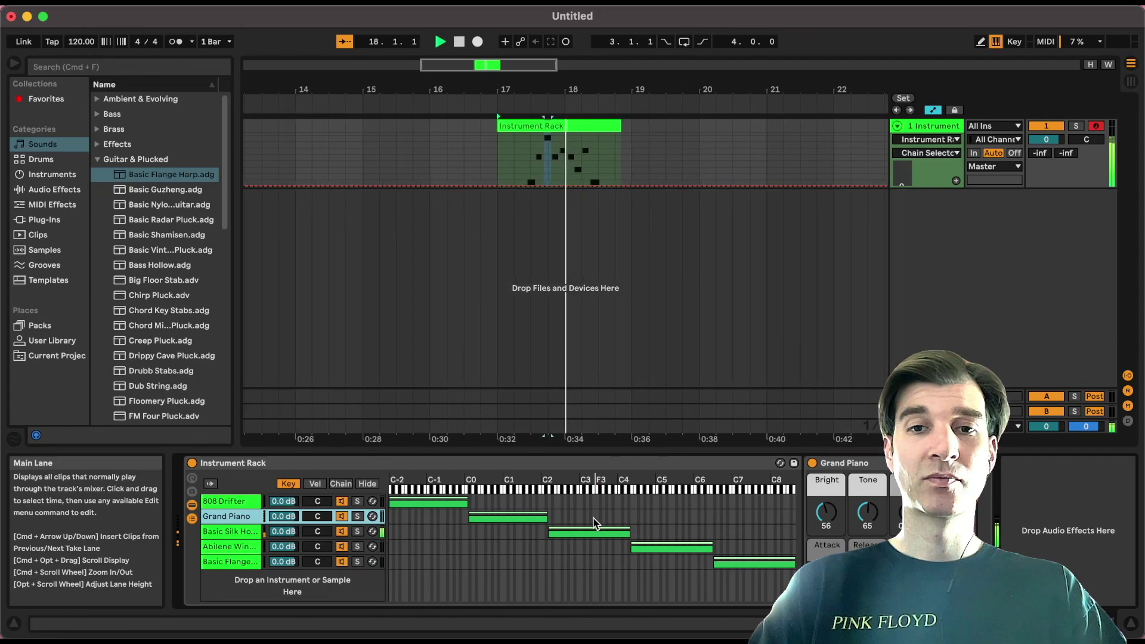
{"action": "key", "text": "space"}
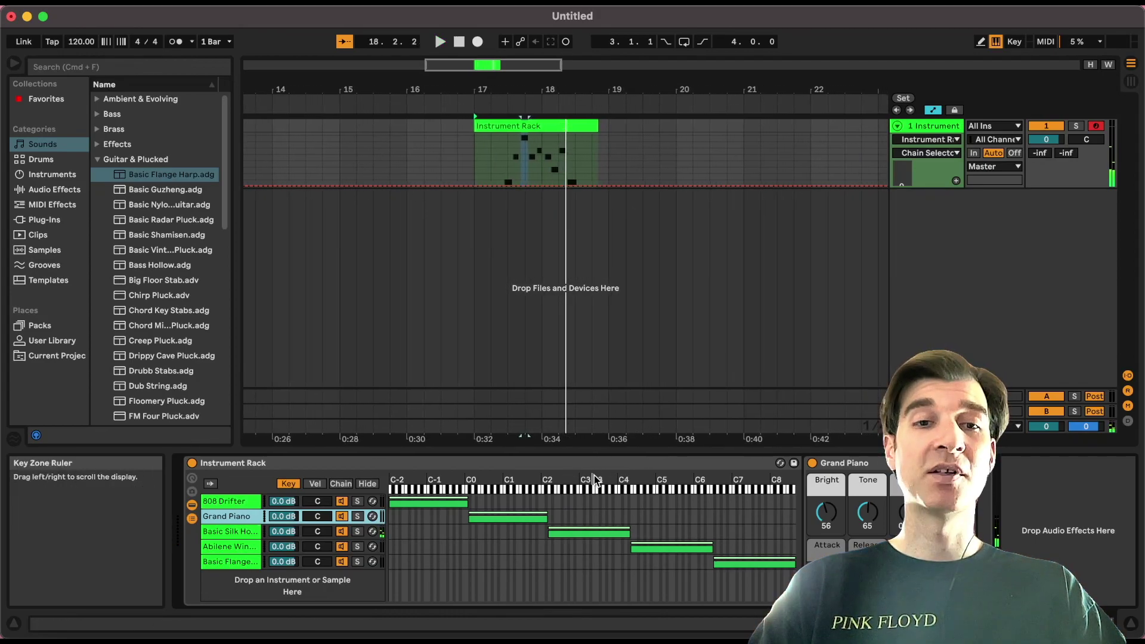
{"action": "left_click", "coordinate": [235, 532]}
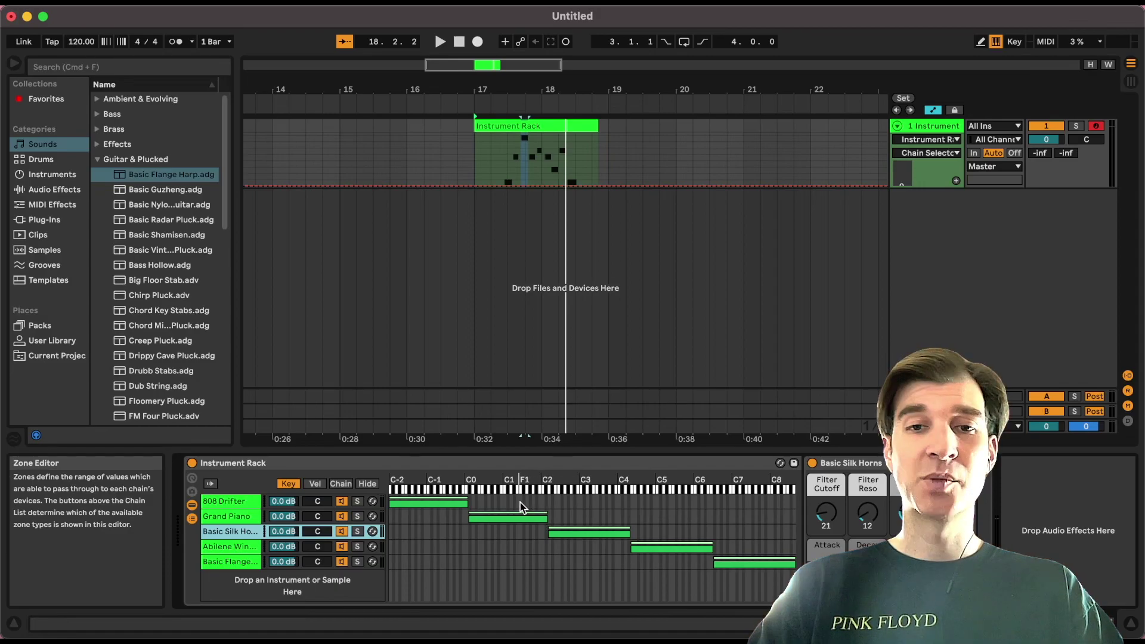
{"action": "left_click", "coordinate": [504, 124]}
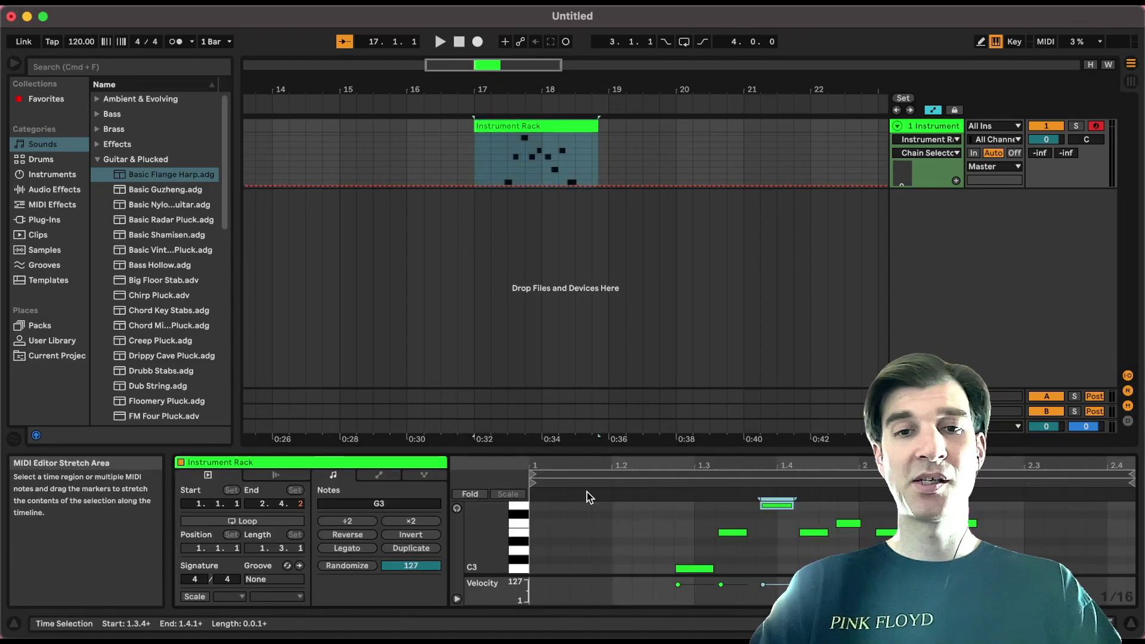
Step: Transpose all the clip's notes down 24 semitones to C1–G1 and play them through the rack
{"action": "key", "text": "super+a"}
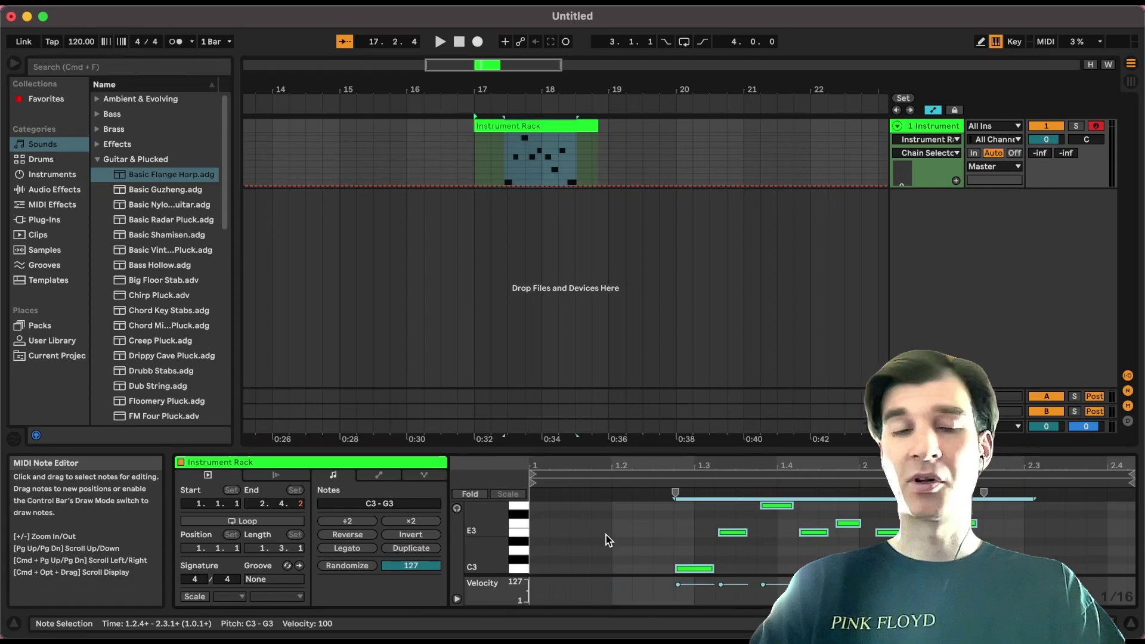
{"action": "left_click", "coordinate": [411, 505]}
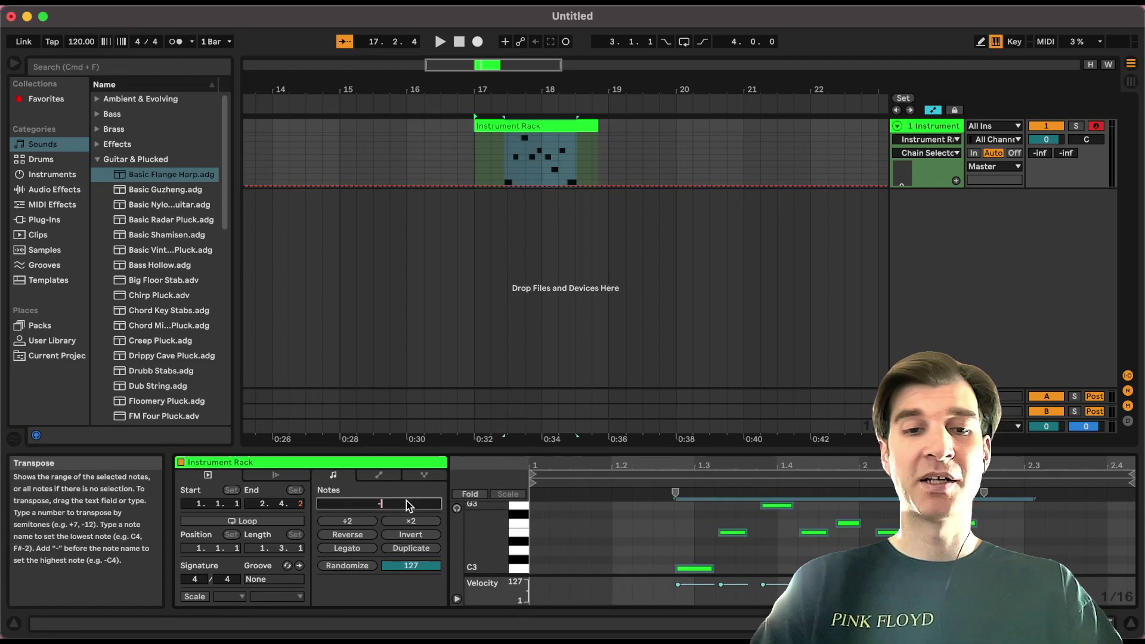
{"action": "key", "text": "Return"}
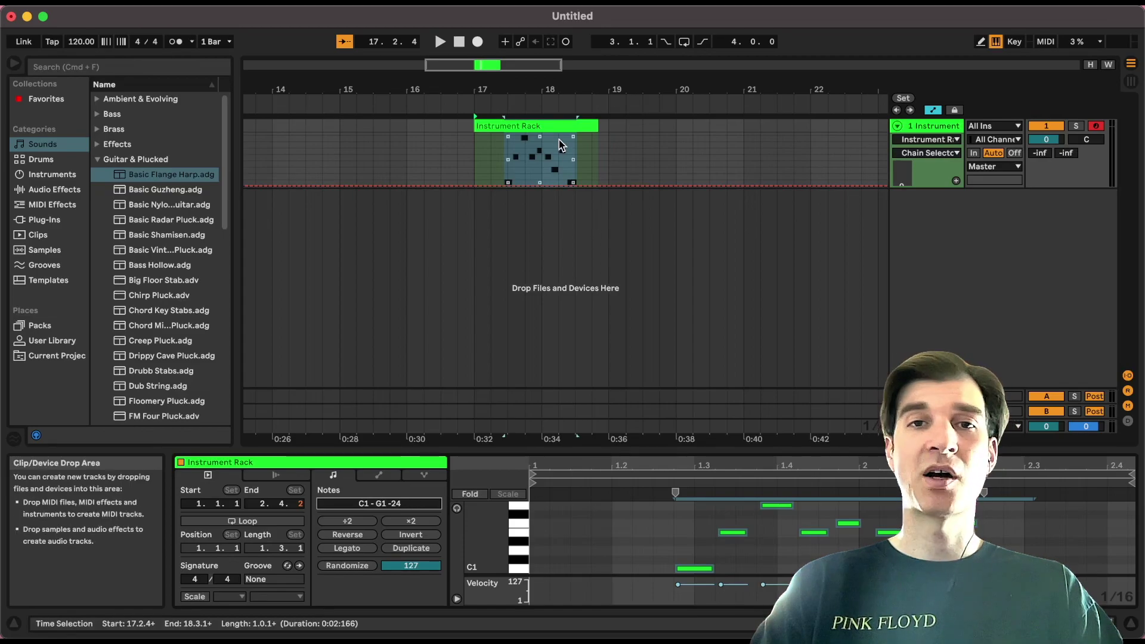
{"action": "key", "text": "shift+Tab"}
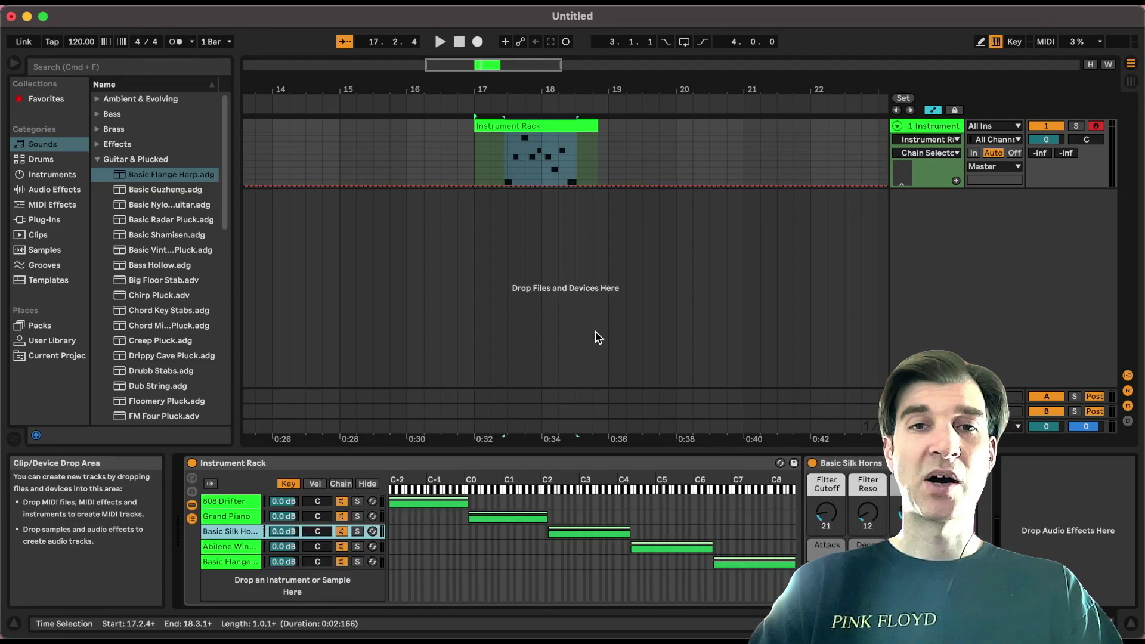
{"action": "key", "text": "space"}
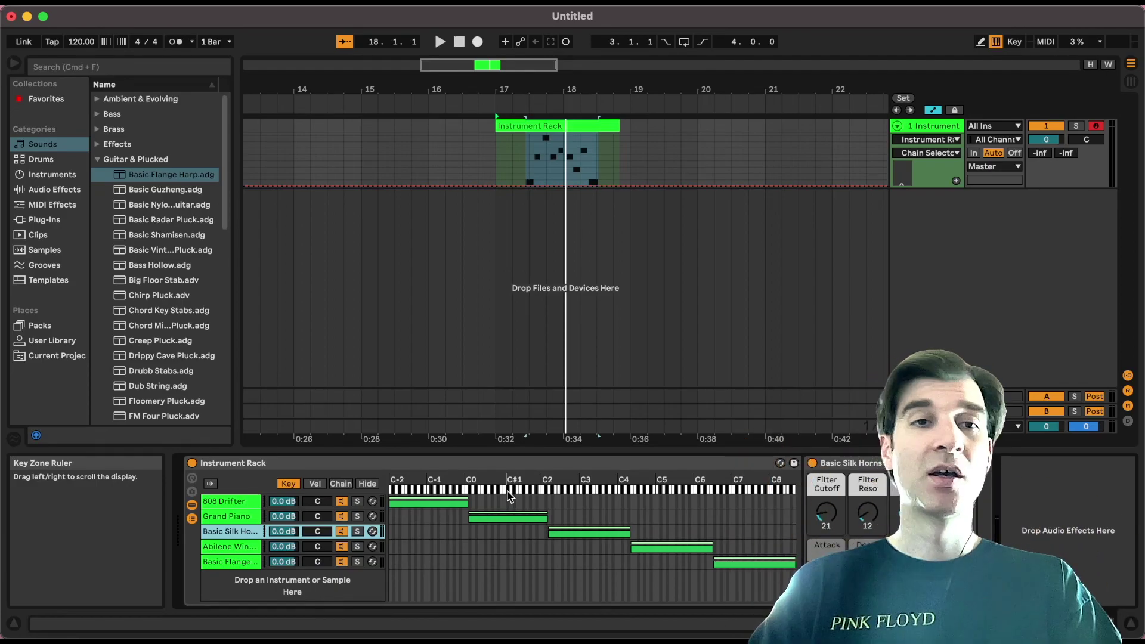
{"action": "left_click", "coordinate": [104, 162]}
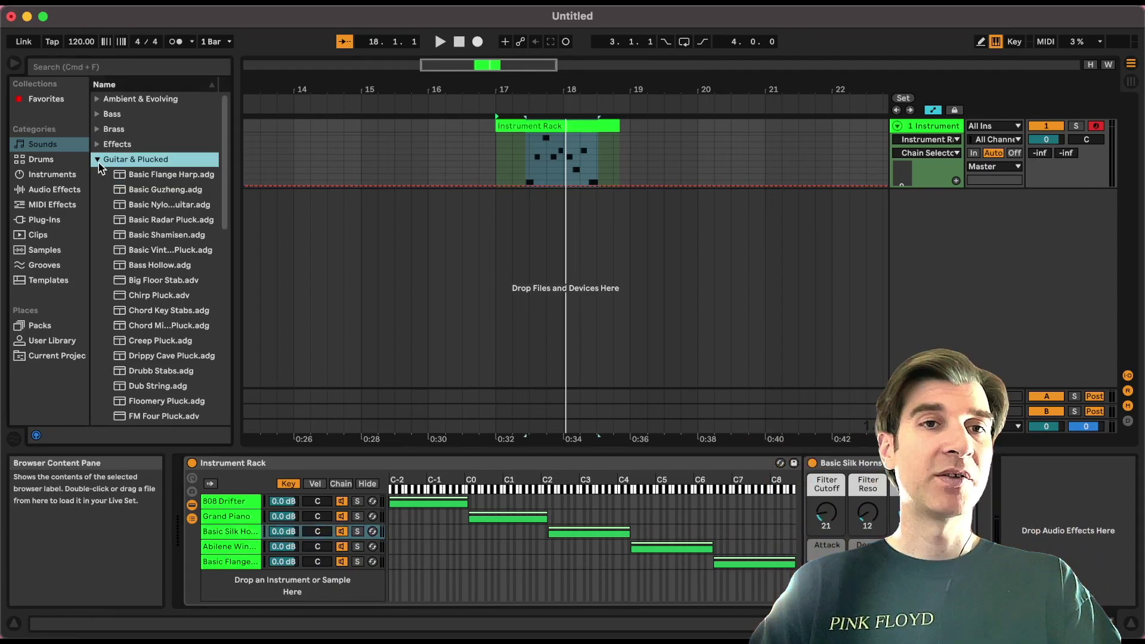
Step: Load the Pitch MIDI effect from the browser into the Grand Piano chain
{"action": "left_click", "coordinate": [97, 161]}
{"action": "left_click", "coordinate": [54, 209]}
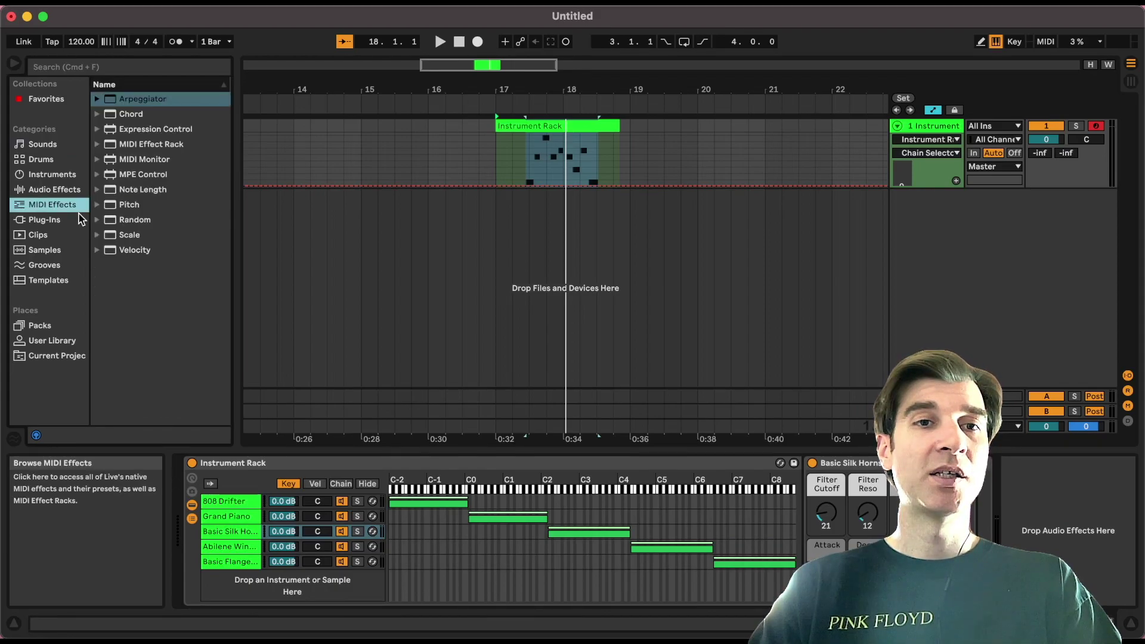
{"action": "mouse_move", "coordinate": [132, 207]}
{"action": "left_mouse_down"}
{"action": "mouse_move", "coordinate": [614, 416]}
{"action": "mouse_move", "coordinate": [612, 448]}
{"action": "mouse_move", "coordinate": [130, 214]}
{"action": "left_mouse_up"}
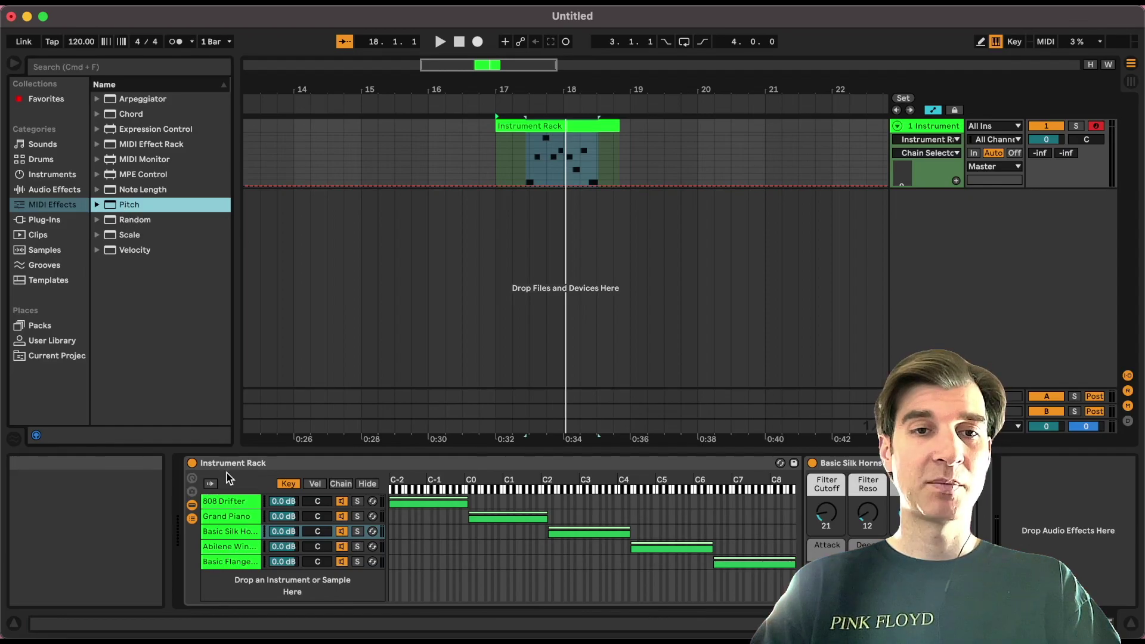
{"action": "left_click", "coordinate": [236, 518]}
{"action": "left_click", "coordinate": [132, 207]}
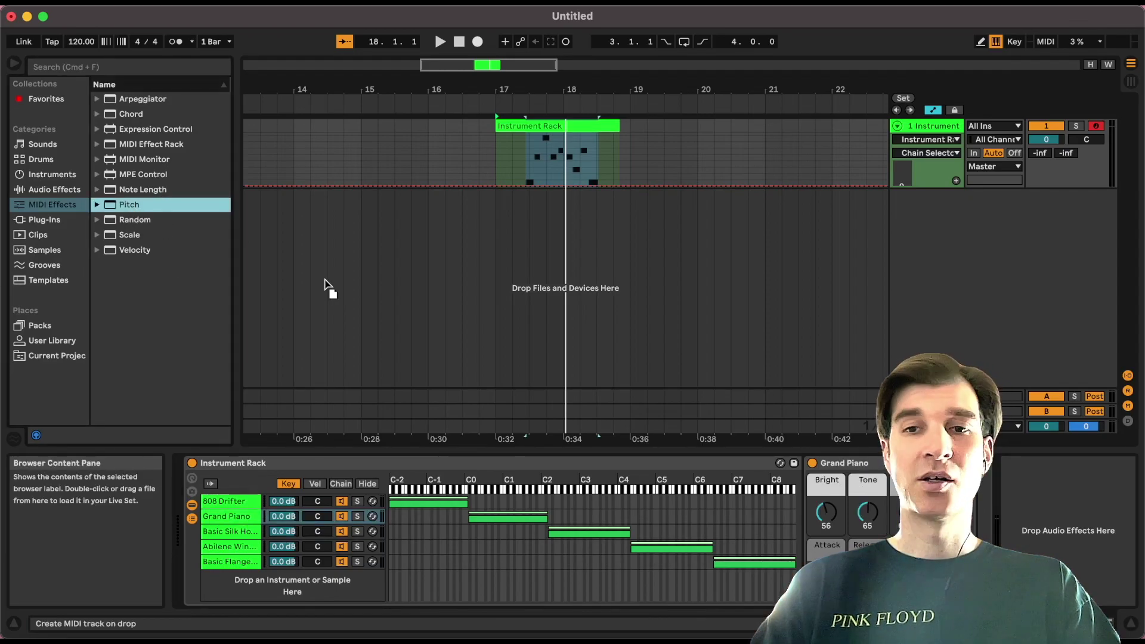
{"action": "key", "text": "Return"}
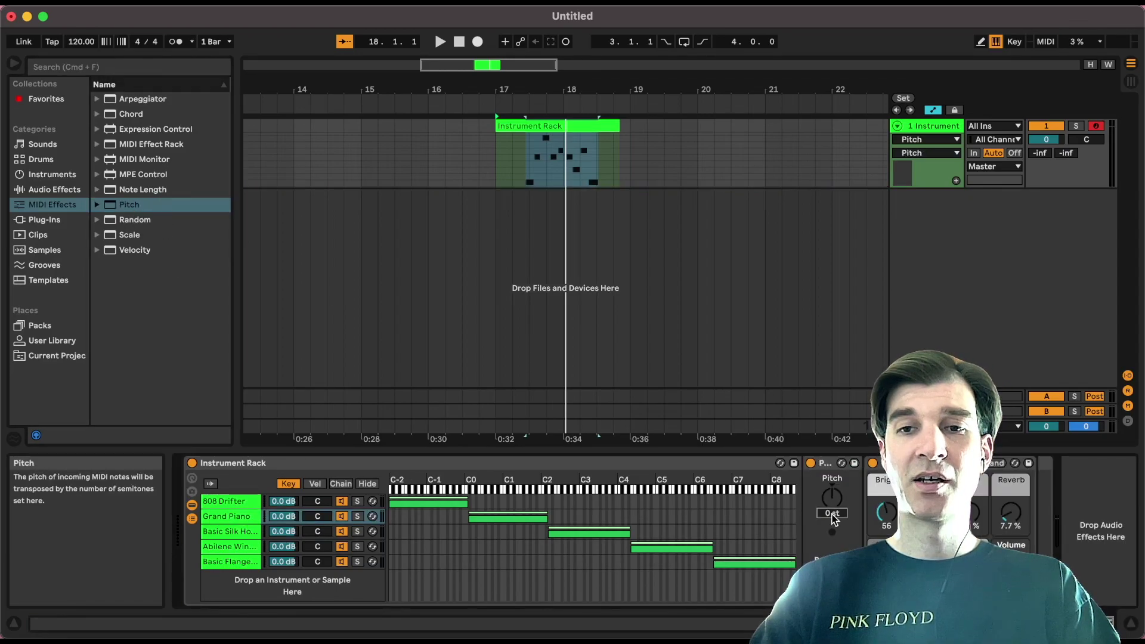
Step: Set Pitch to +24 st, play from 17.2.1, and select all five chains
{"action": "type", "text": "24"}
{"action": "key", "text": "Return"}
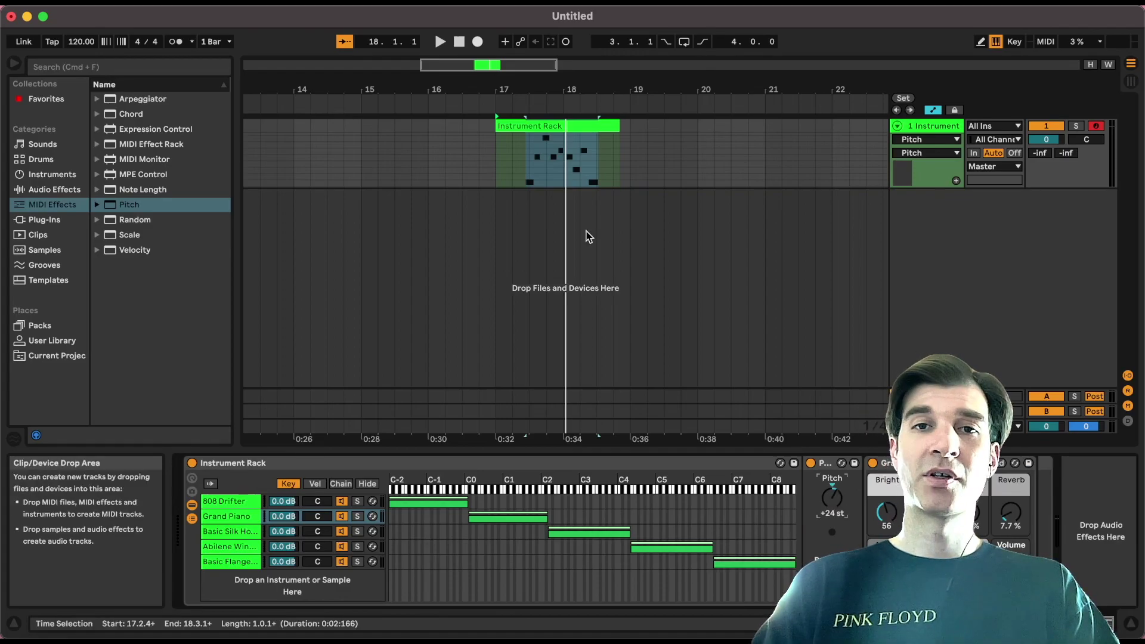
{"action": "left_click", "coordinate": [514, 152]}
{"action": "key", "text": "space"}
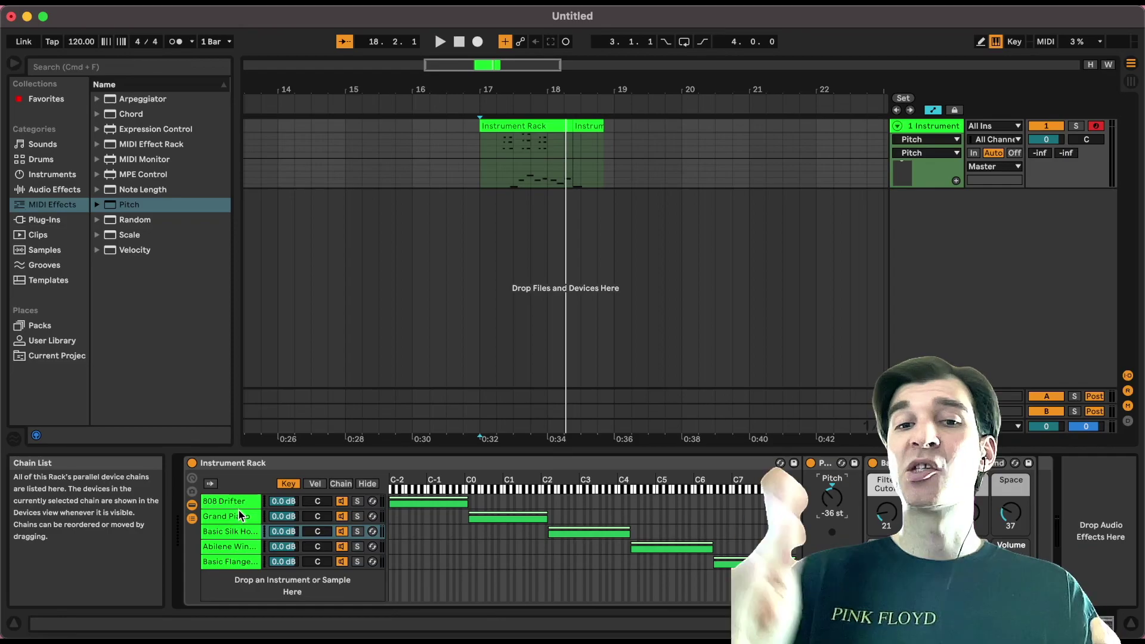
{"action": "left_click", "coordinate": [230, 517]}
{"action": "key", "text": "super+a"}
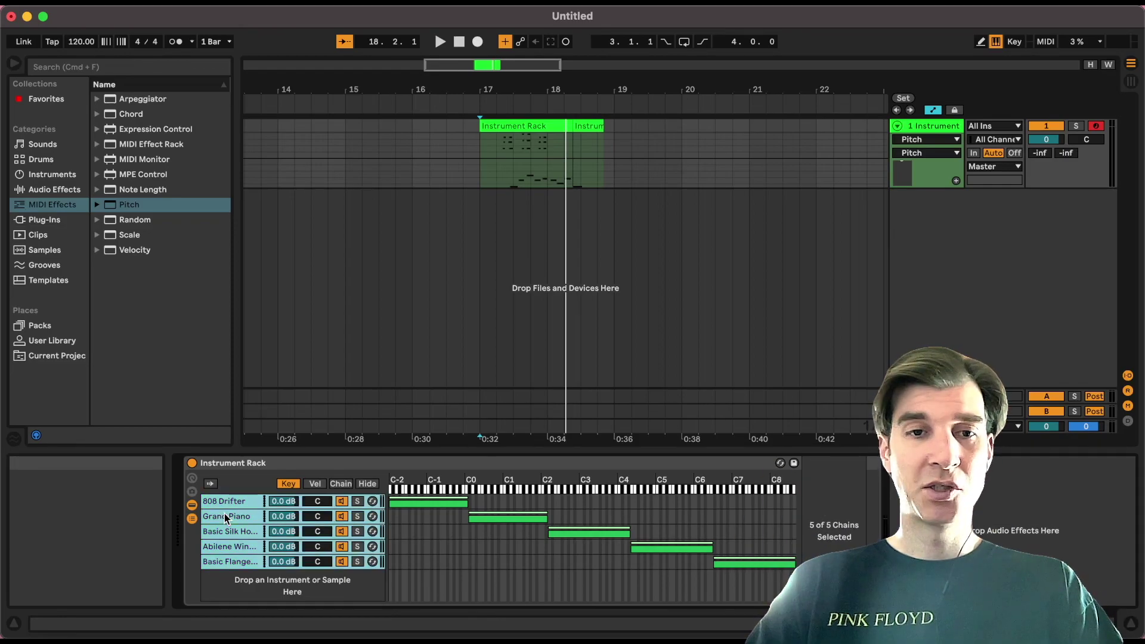
Step: Duplicate the five chains and distribute all key zones equally across the keyboard
{"action": "key", "text": "super+d"}
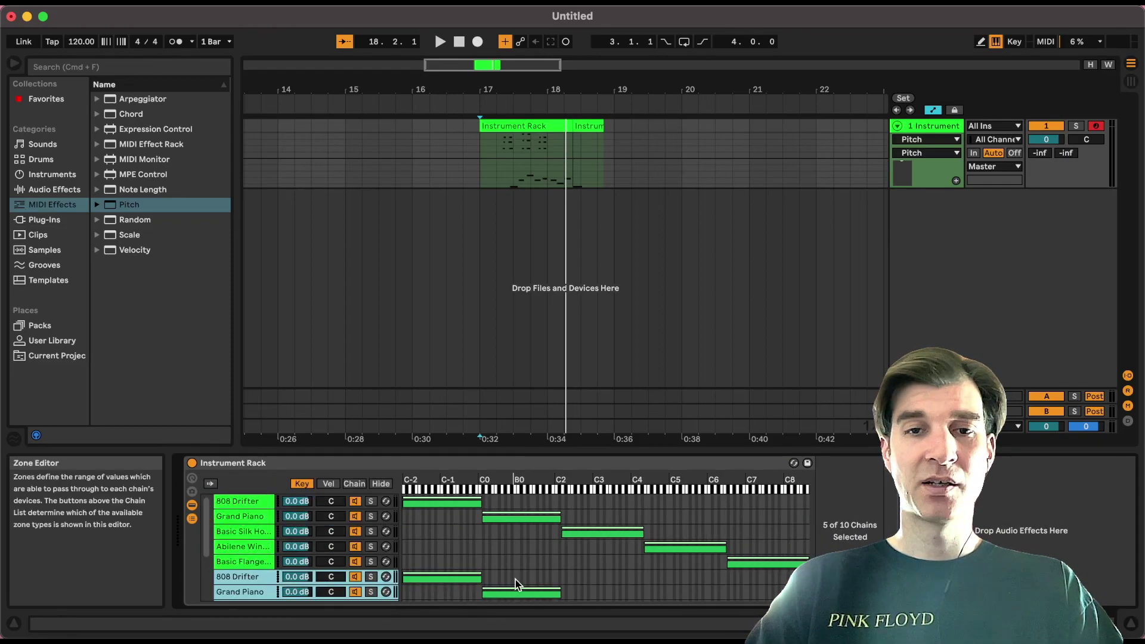
{"action": "right_click", "coordinate": [537, 566]}
{"action": "left_click", "coordinate": [592, 514]}
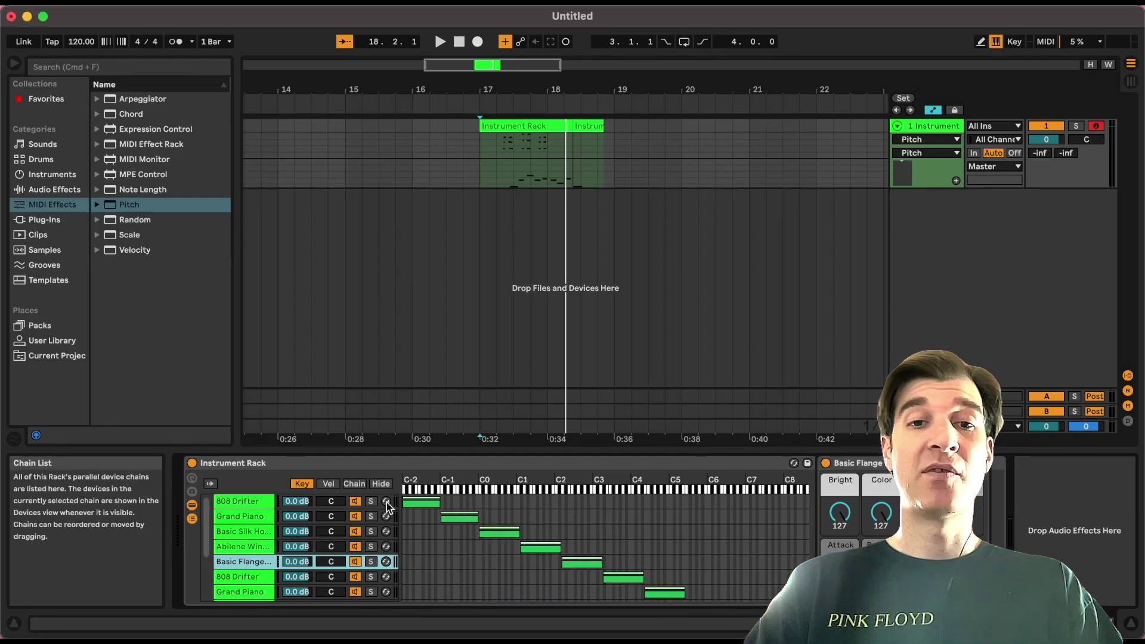
Step: Step through the 808 Drifter, Grand Piano and Basic Silk chains, ending on Basic Flange
{"action": "left_click", "coordinate": [431, 504]}
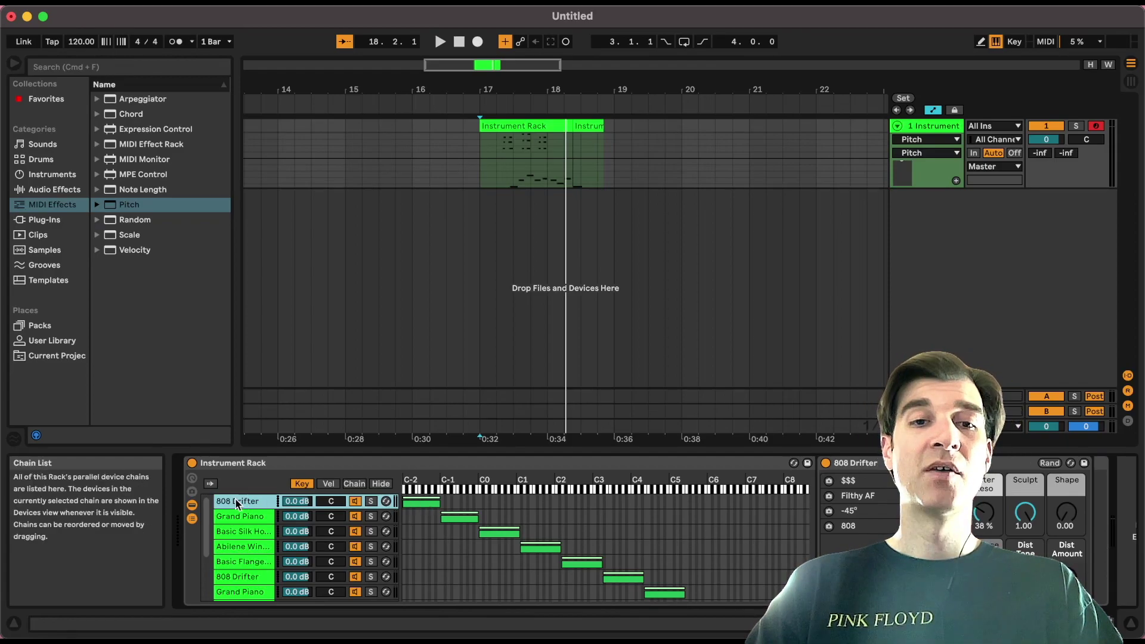
{"action": "left_click", "coordinate": [247, 516]}
{"action": "left_click", "coordinate": [247, 531]}
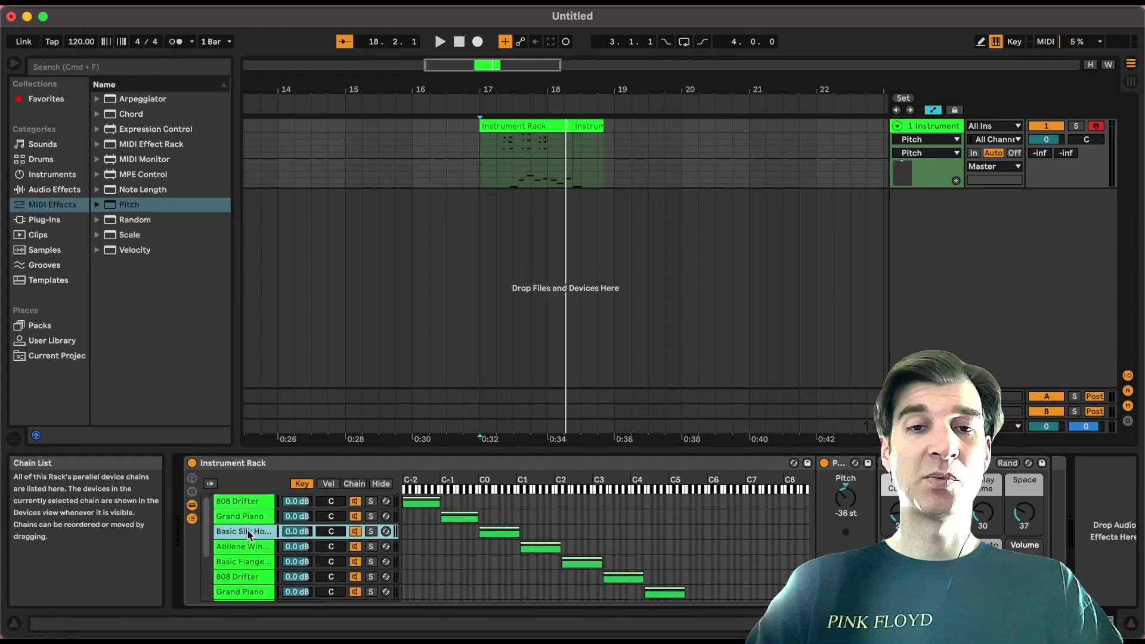
{"action": "scroll", "coordinate": [248, 546], "scroll_direction": "down", "scroll_amount": 5}
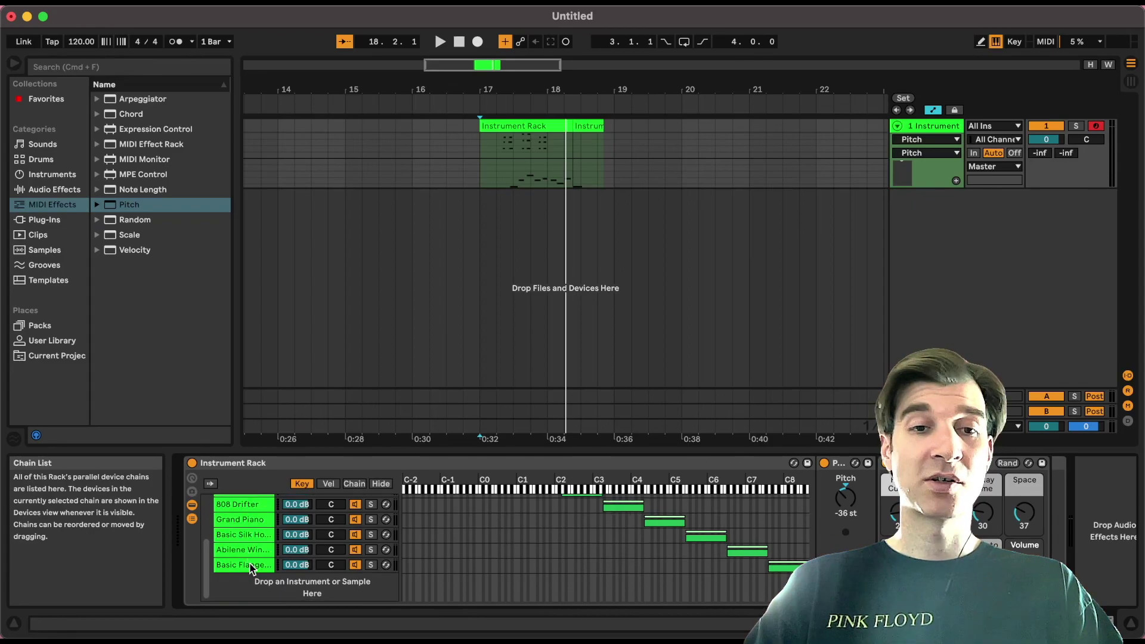
{"action": "left_click", "coordinate": [251, 564]}
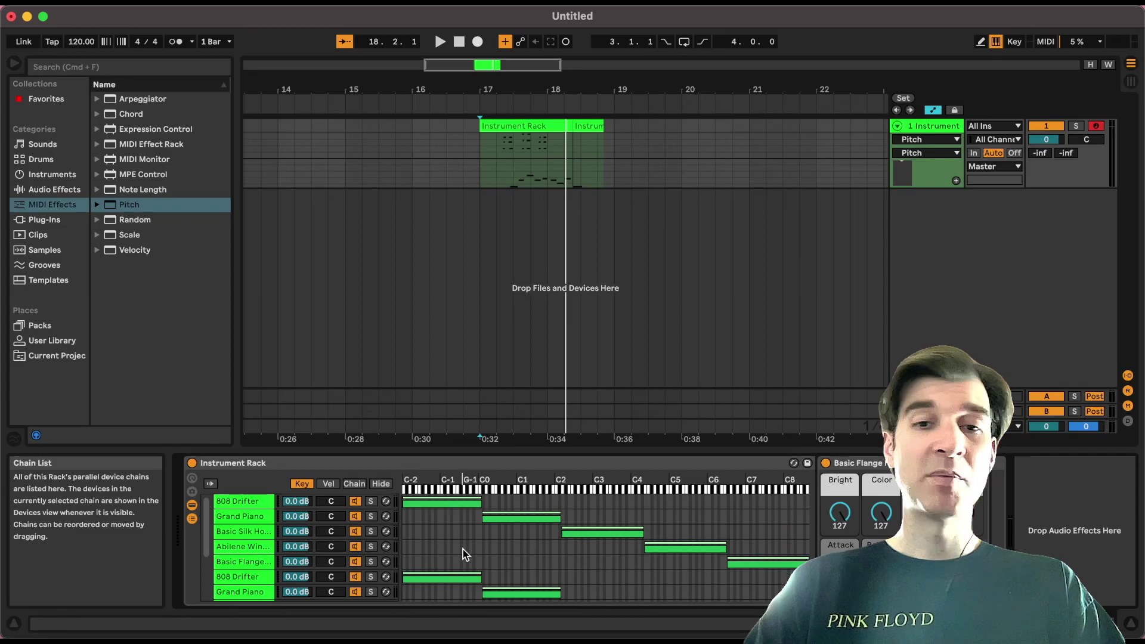
Step: Undo the duplicate chains, delete Basic Flange, and distribute the four key zones equally
{"action": "key", "text": "super+z"}
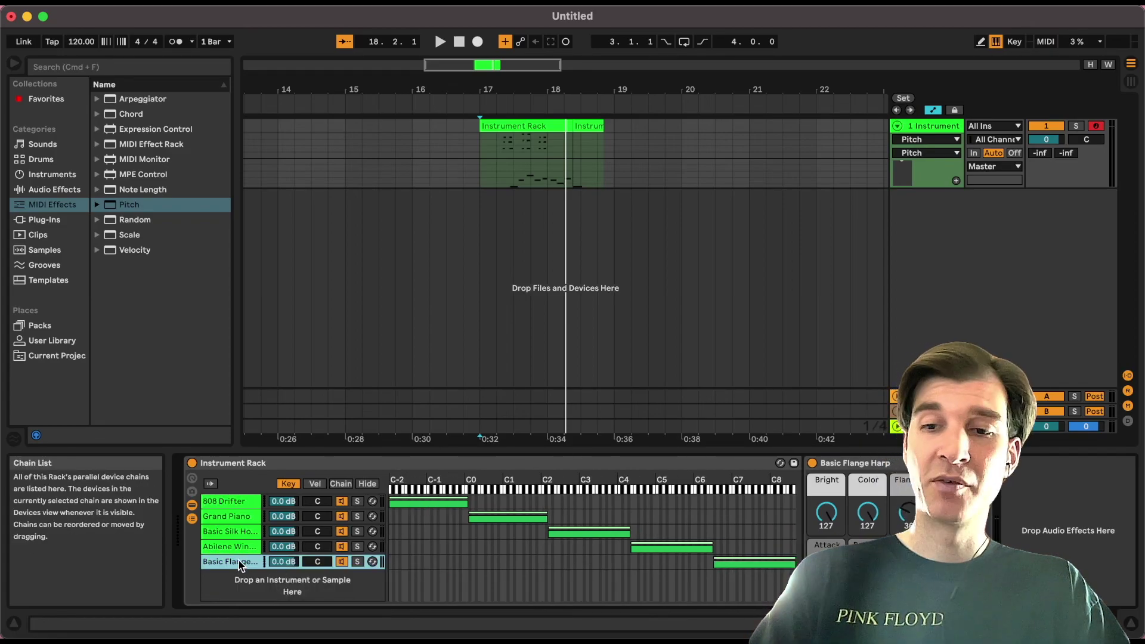
{"action": "key", "text": "Delete"}
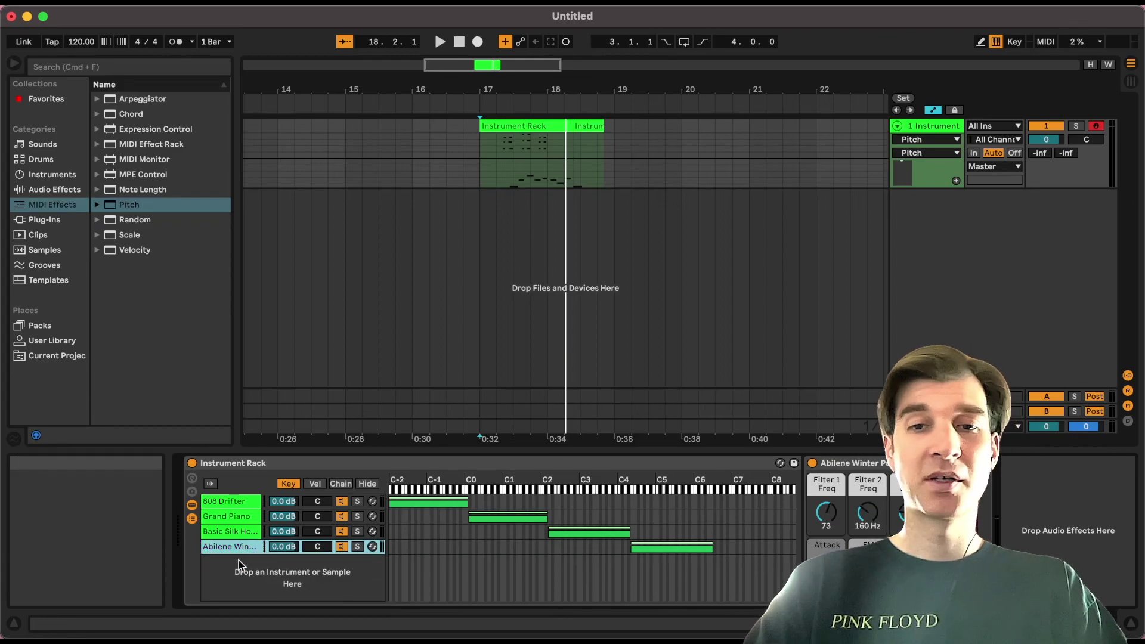
{"action": "right_click", "coordinate": [621, 502]}
{"action": "left_click", "coordinate": [659, 527]}
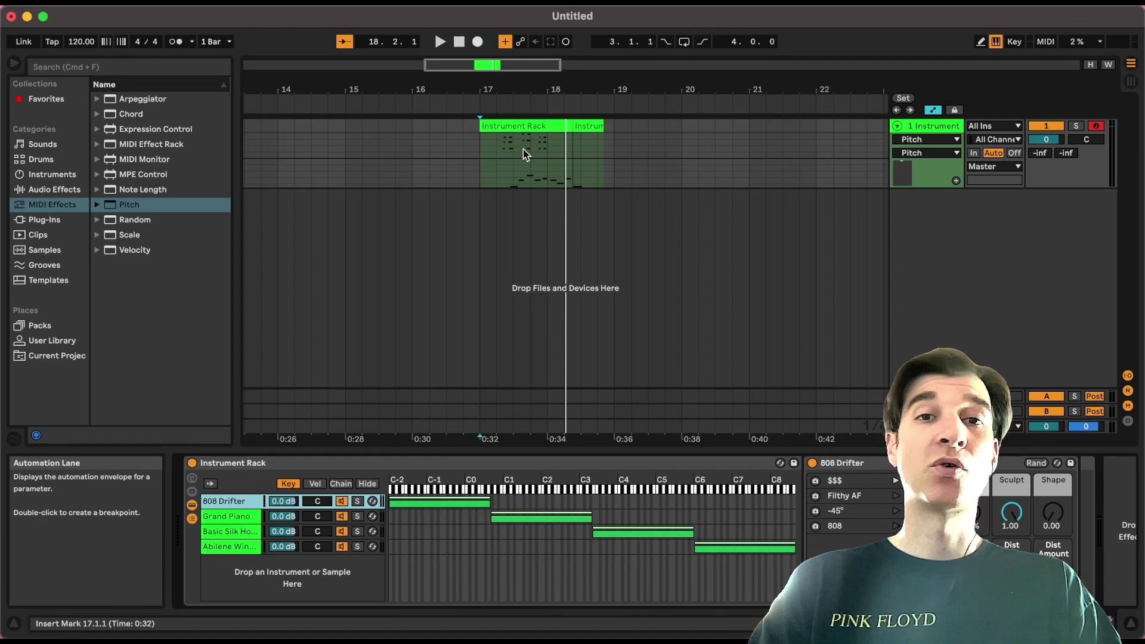
{"action": "double_click", "coordinate": [530, 123]}
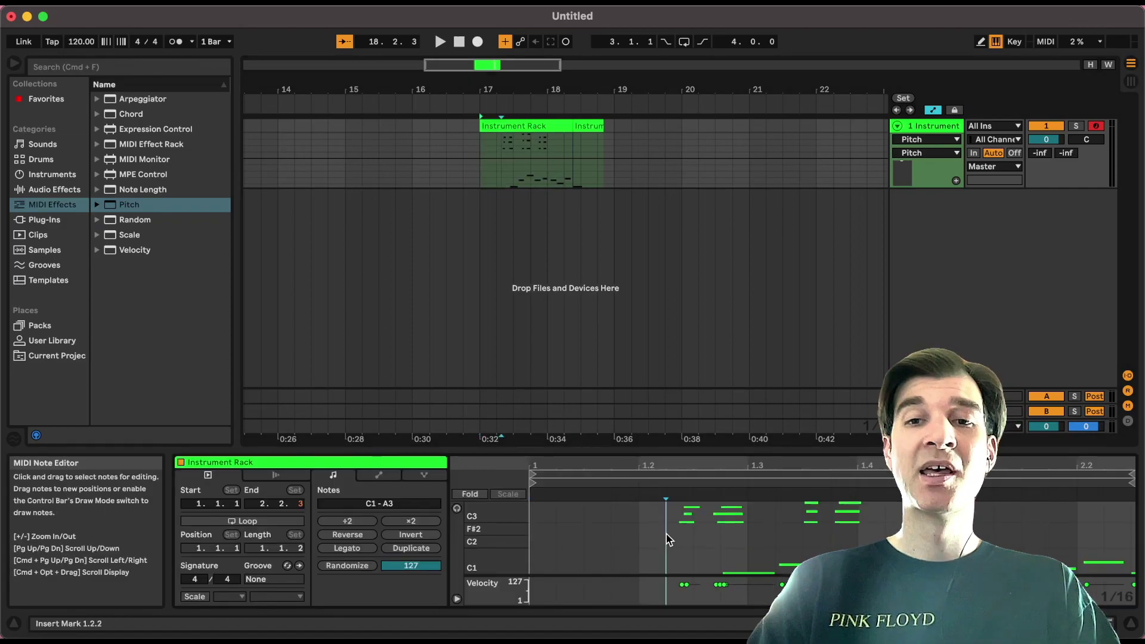
{"action": "left_click_drag", "start_coordinate": [667, 539], "coordinate": [897, 501]}
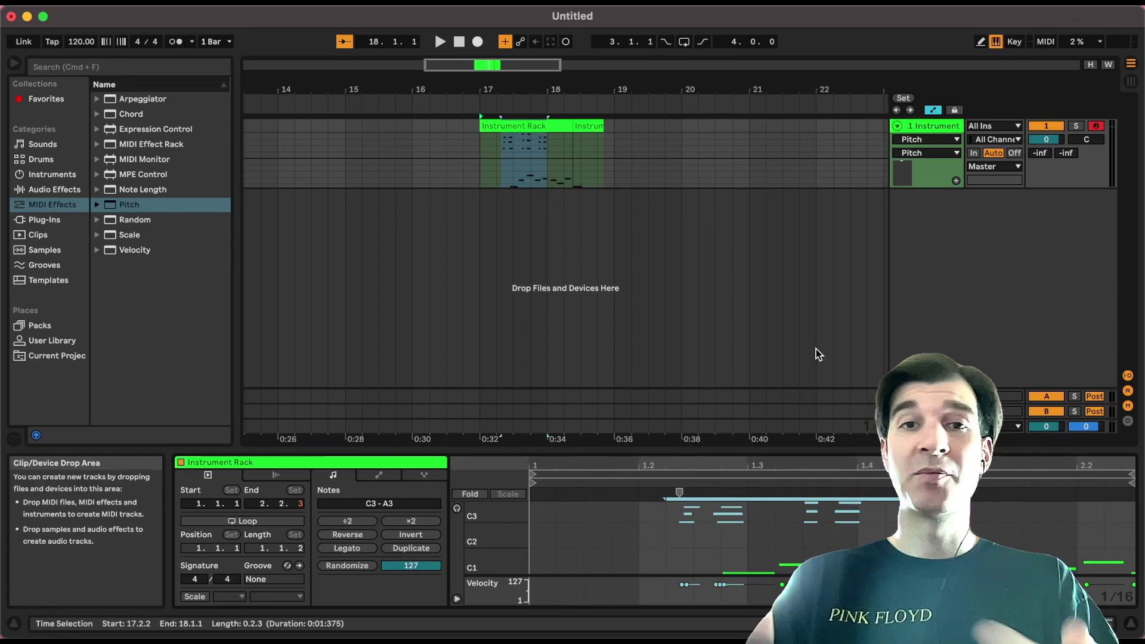
{"action": "key", "text": "shift+Tab"}
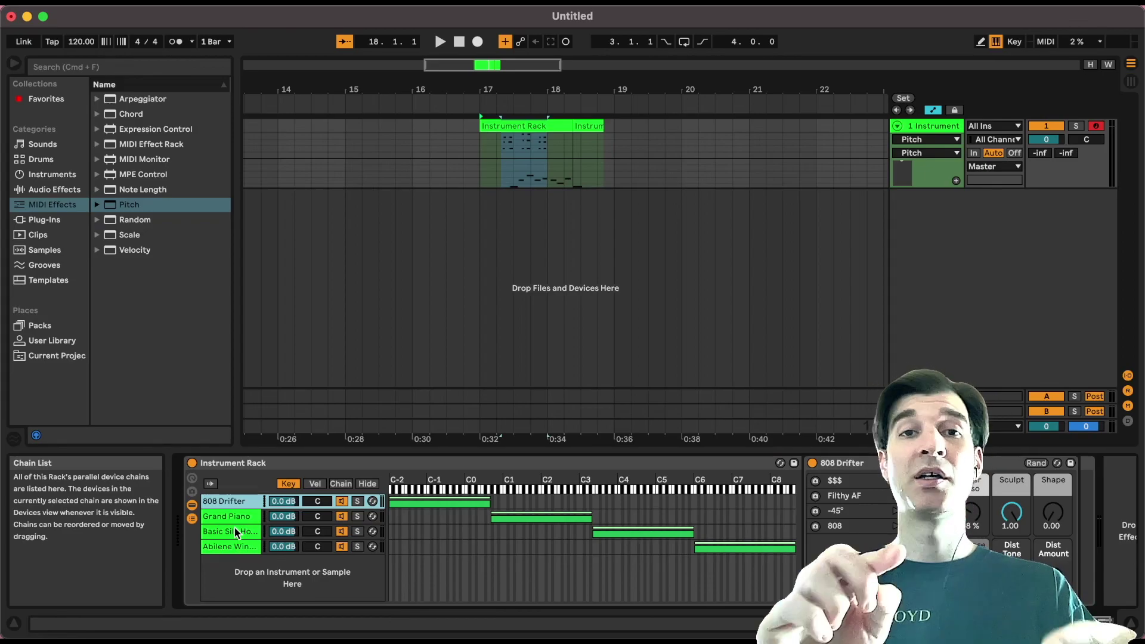
Step: Switch to Session View and display the Grand Piano chain's devices
{"action": "key", "text": "Tab"}
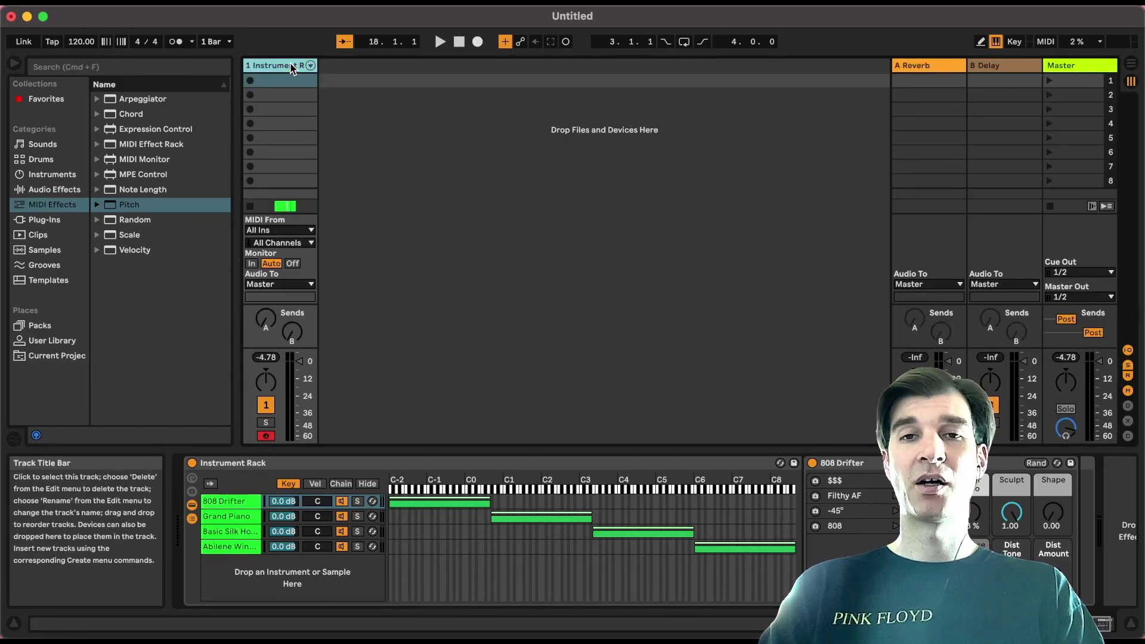
{"action": "left_click", "coordinate": [227, 516]}
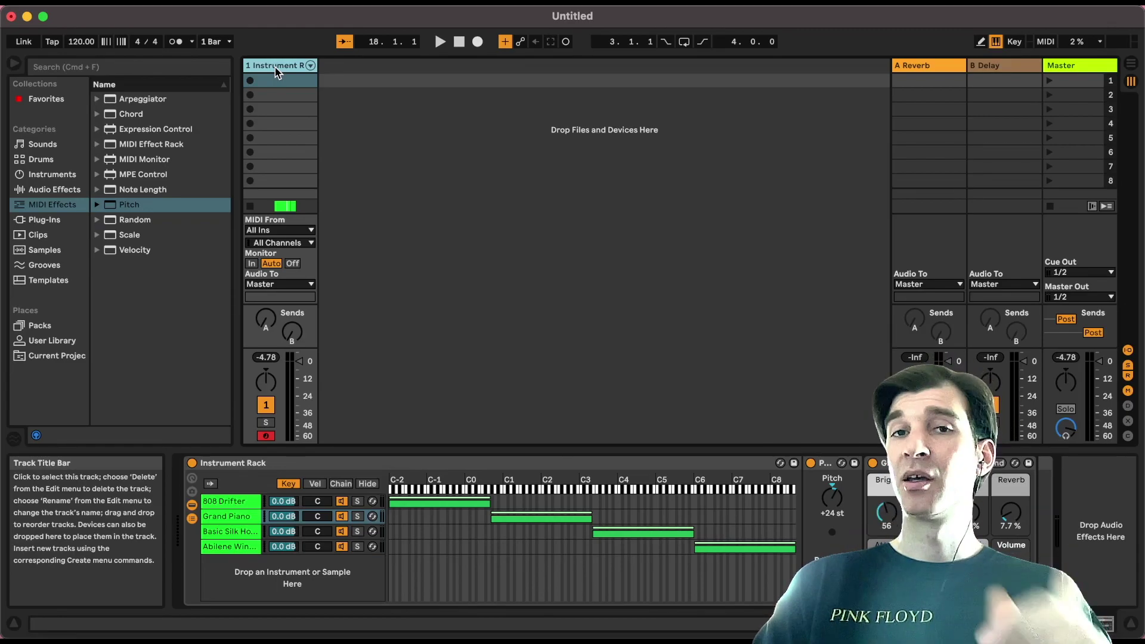
Step: Unfold the four chains into mixer columns, check each one, and lower 808 Drifter's volume
{"action": "left_click", "coordinate": [311, 66]}
{"action": "left_click", "coordinate": [339, 69]}
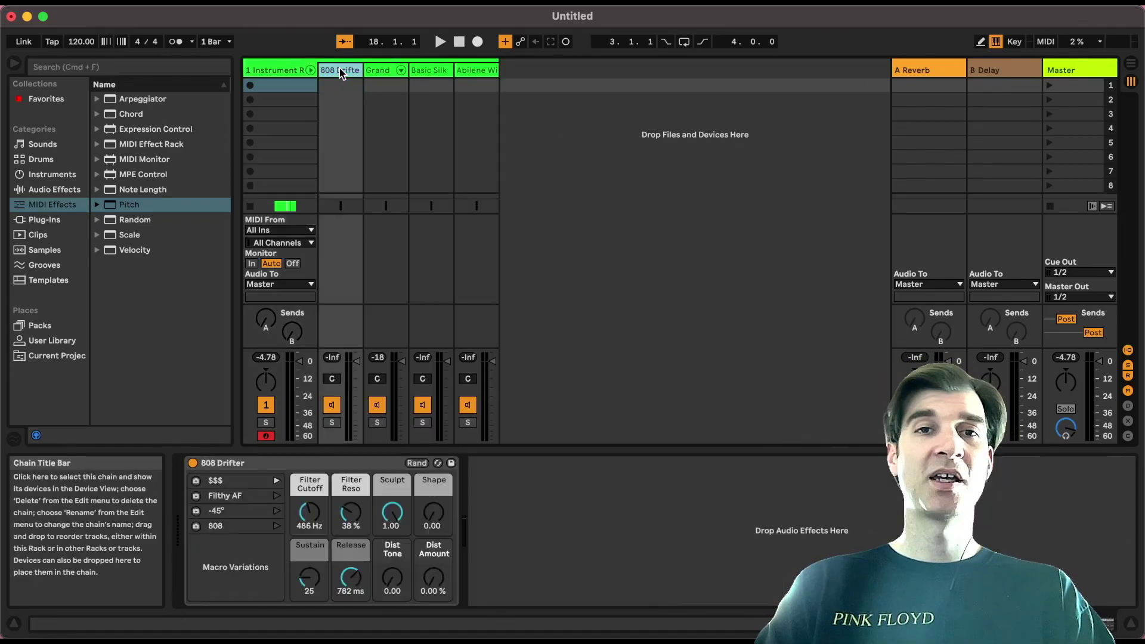
{"action": "left_click", "coordinate": [480, 70]}
{"action": "left_click", "coordinate": [431, 66]}
{"action": "left_click", "coordinate": [382, 70]}
{"action": "left_click", "coordinate": [352, 76]}
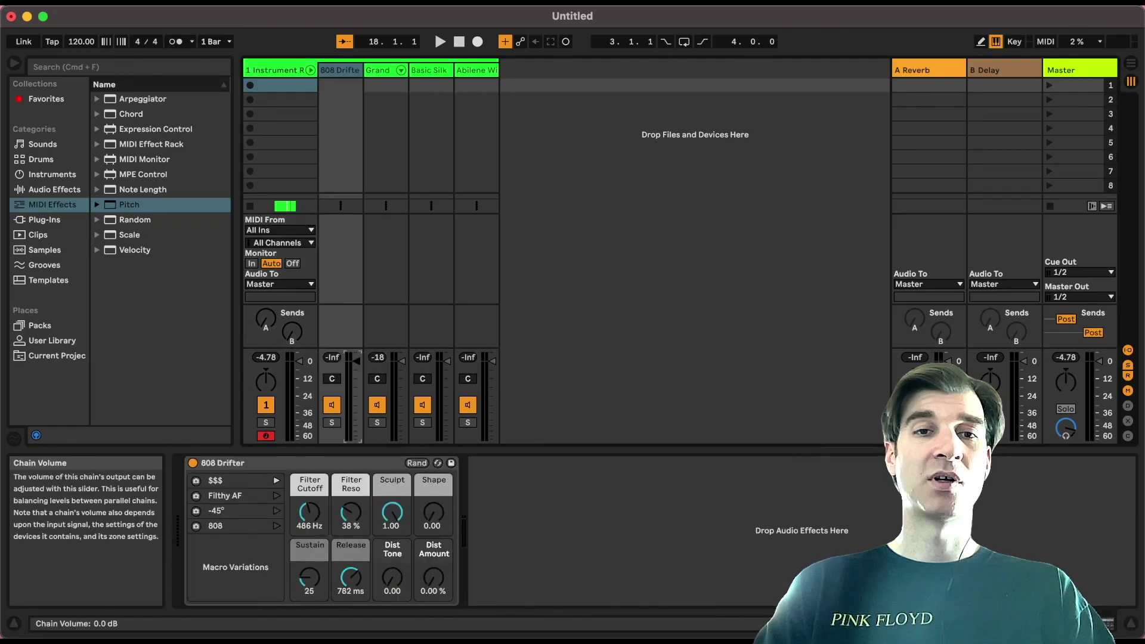
{"action": "mouse_move", "coordinate": [356, 361]}
{"action": "left_mouse_down"}
{"action": "mouse_move", "coordinate": [356, 399]}
{"action": "mouse_move", "coordinate": [356, 365]}
{"action": "left_mouse_up"}
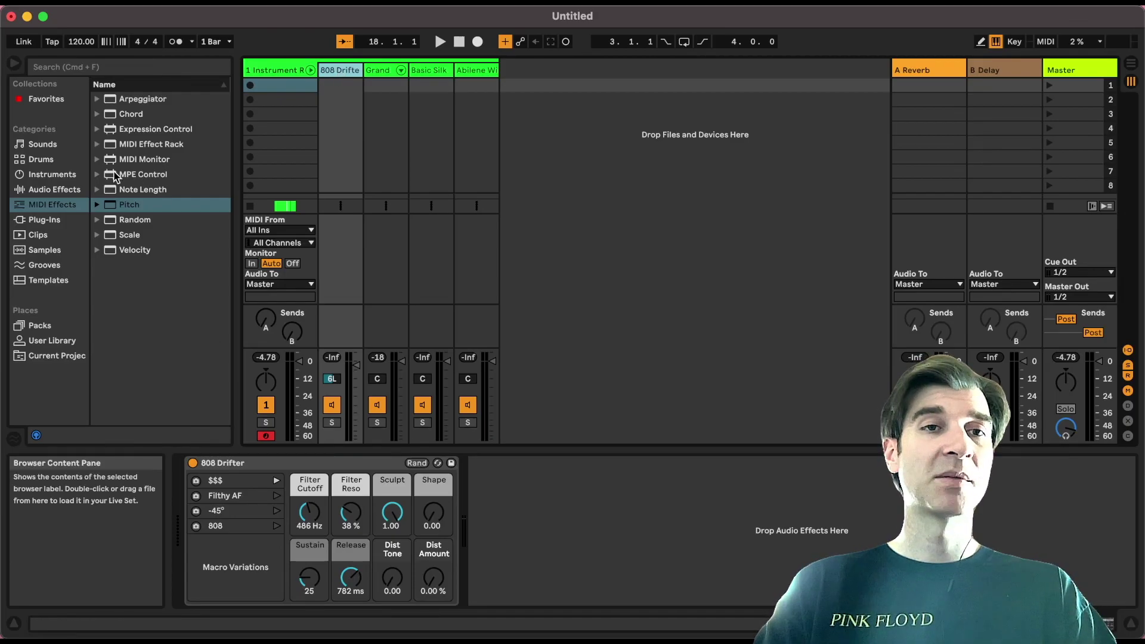
Step: Add a Compressor from Audio Effects > Dynamics after the 808 Drifter instrument
{"action": "left_click", "coordinate": [55, 187]}
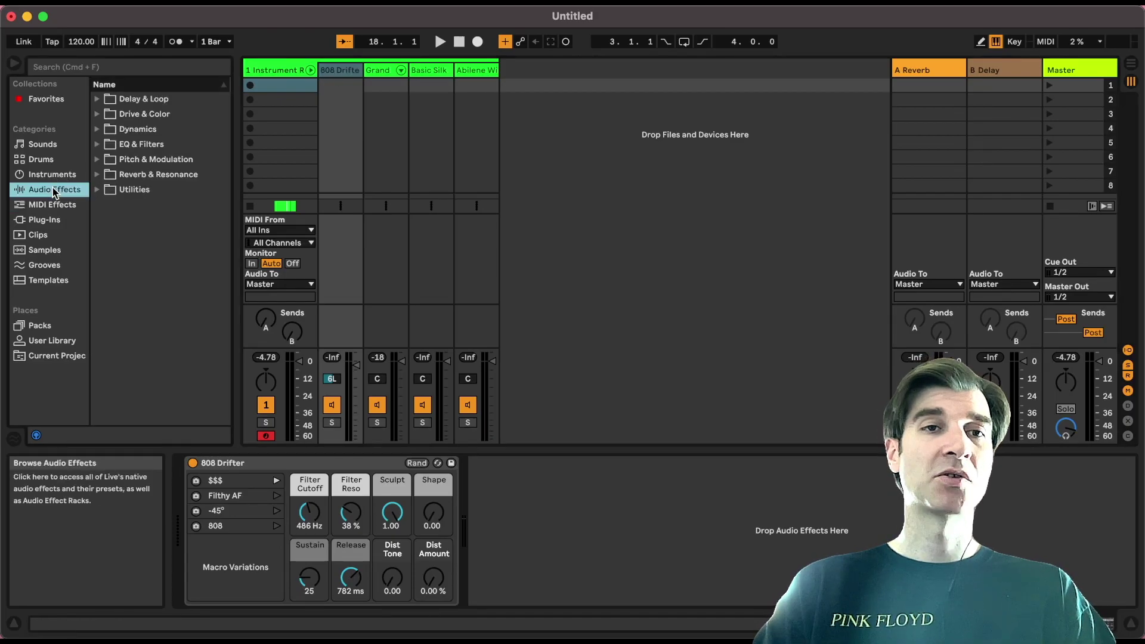
{"action": "left_click", "coordinate": [97, 129]}
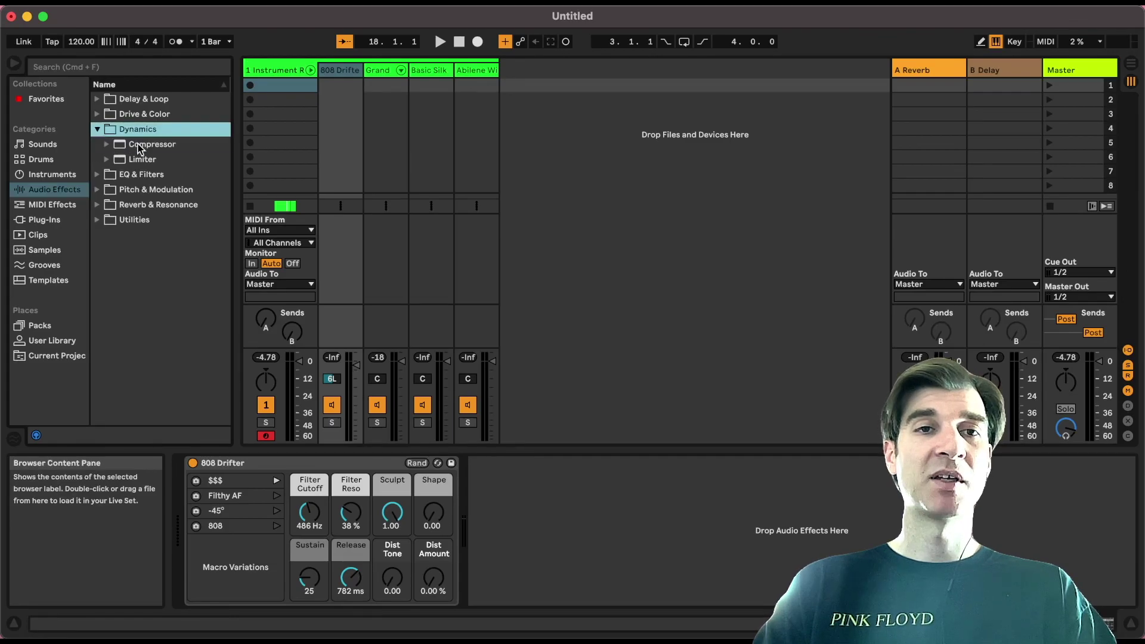
{"action": "left_click_drag", "start_coordinate": [139, 148], "coordinate": [590, 531]}
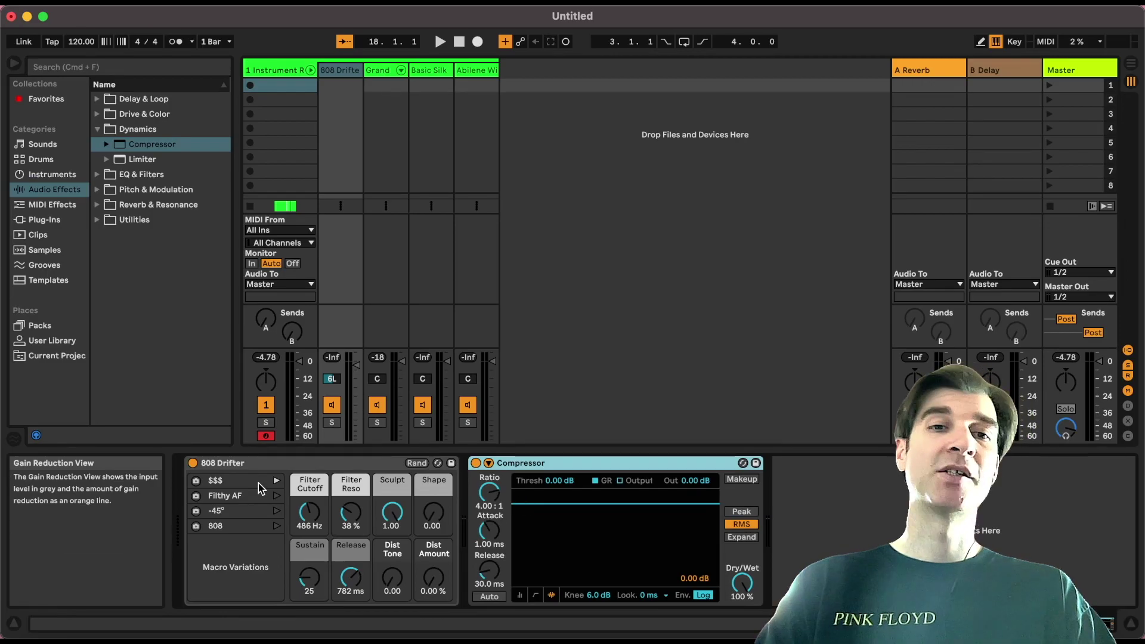
Step: Add a Channel EQ from EQ & Filters after Grand Piano in its chain
{"action": "left_click", "coordinate": [376, 71]}
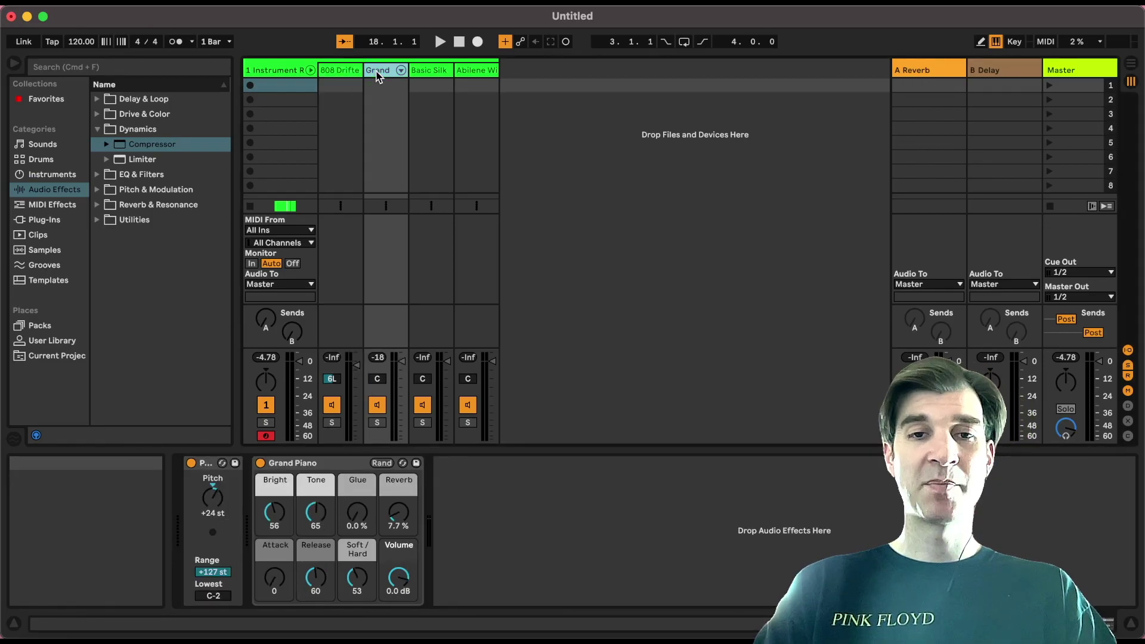
{"action": "left_click", "coordinate": [98, 176]}
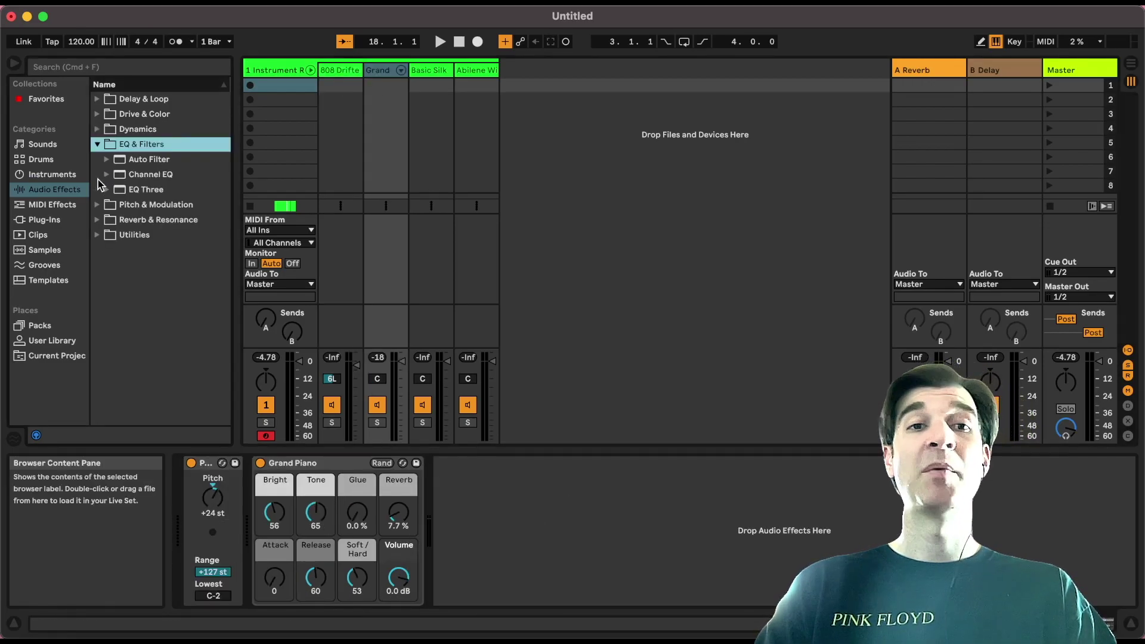
{"action": "left_click_drag", "start_coordinate": [137, 177], "coordinate": [541, 589]}
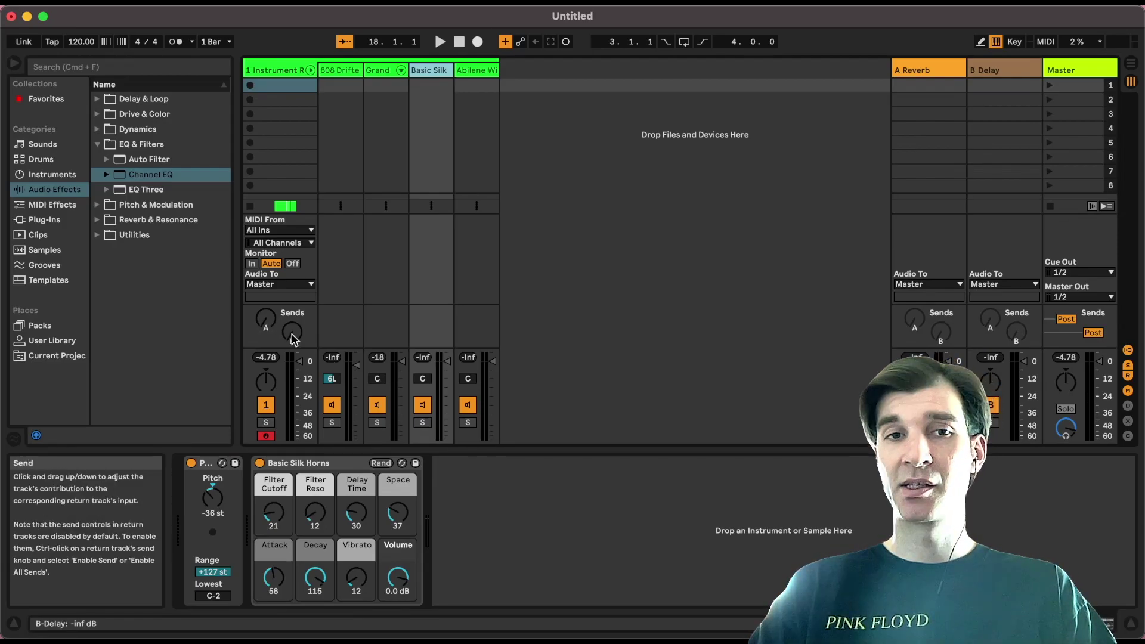
Step: Select the Instrument Rack track and collapse its chains out of the Session mixer
{"action": "left_click", "coordinate": [269, 68]}
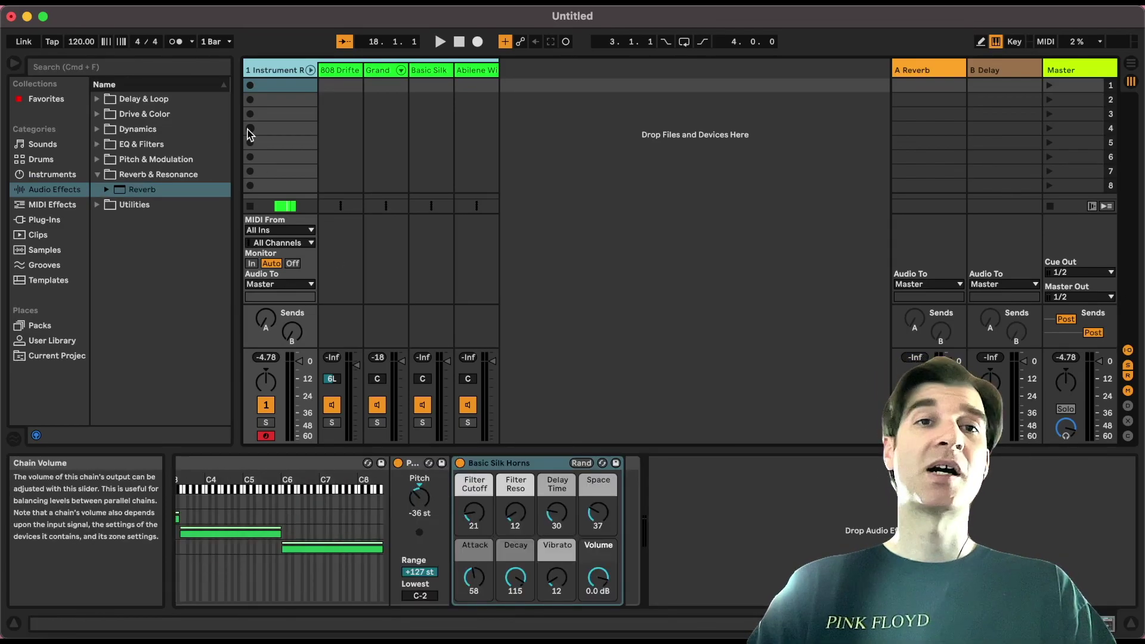
{"action": "left_click", "coordinate": [310, 69]}
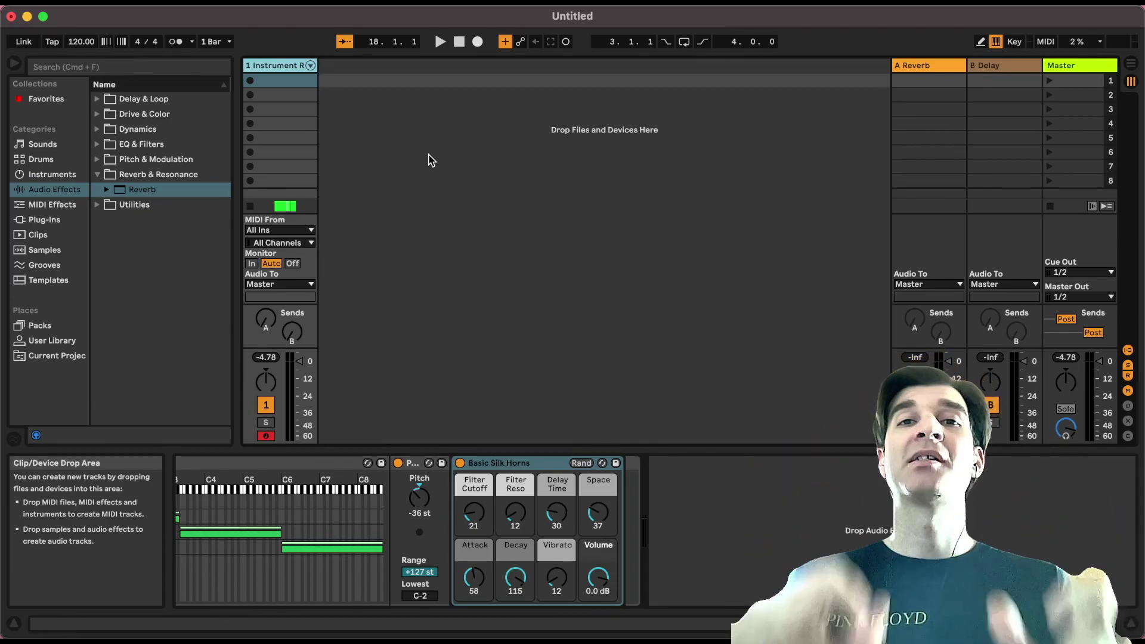
{"action": "left_click", "coordinate": [272, 66]}
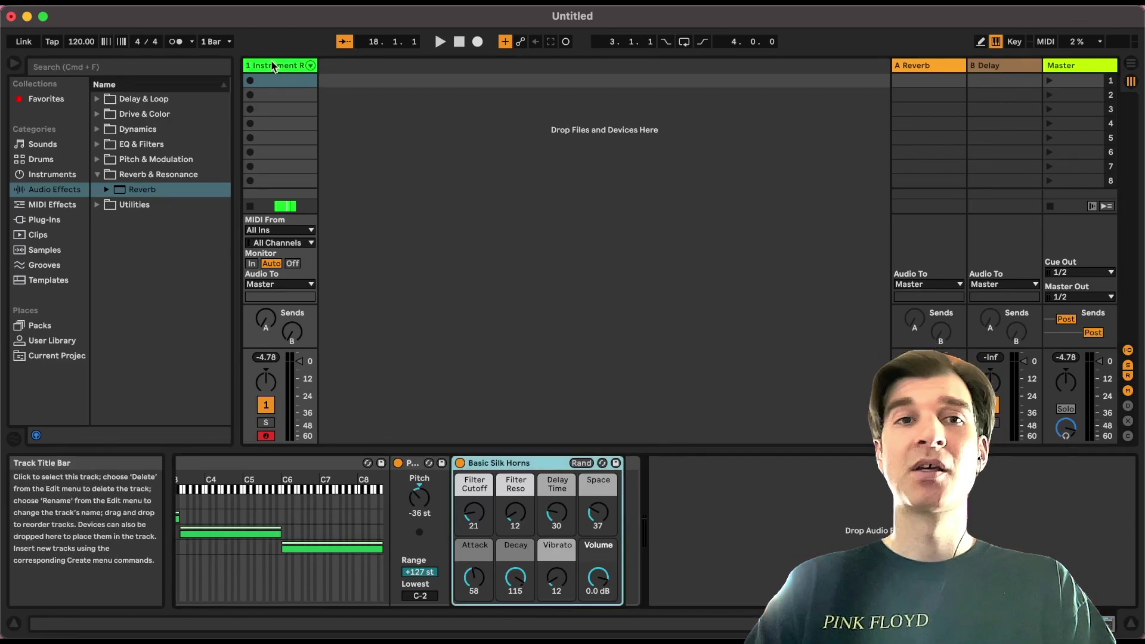